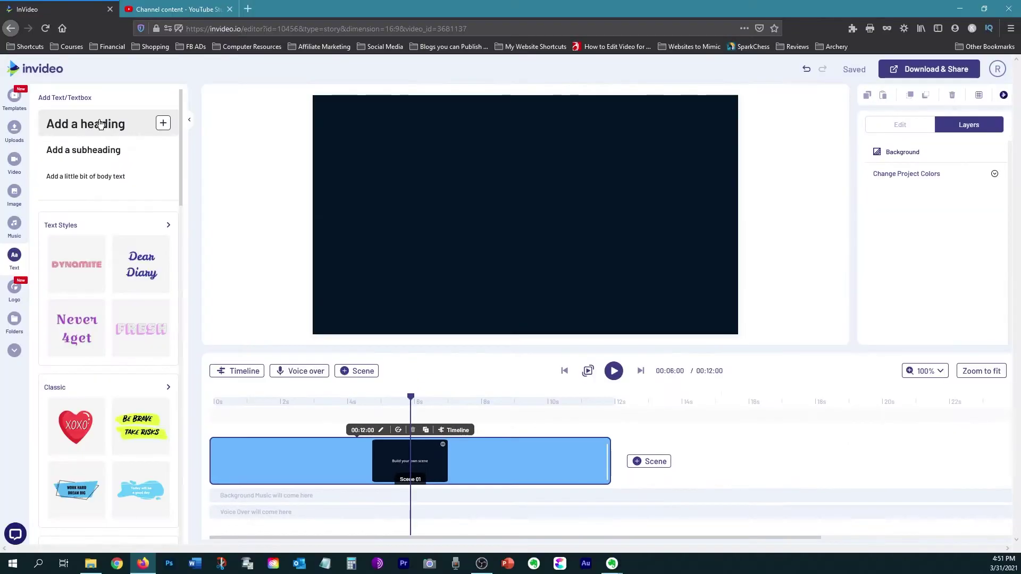
# Add a placeholder heading to Scene 1, then delete it so only the Background layer remains
pyautogui.click(86, 124)
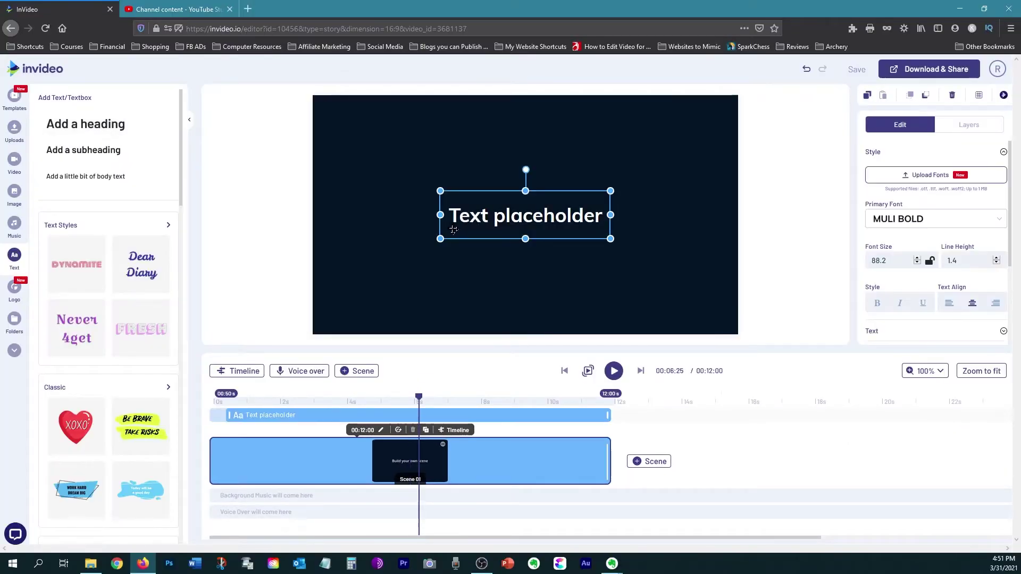
pyautogui.doubleClick(471, 215)
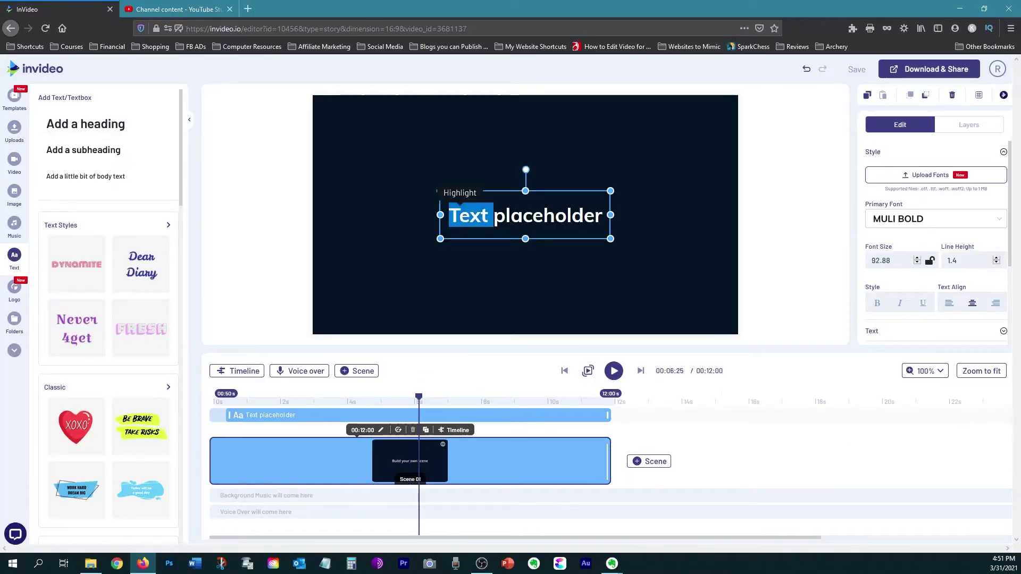
pyautogui.tripleClick(471, 216)
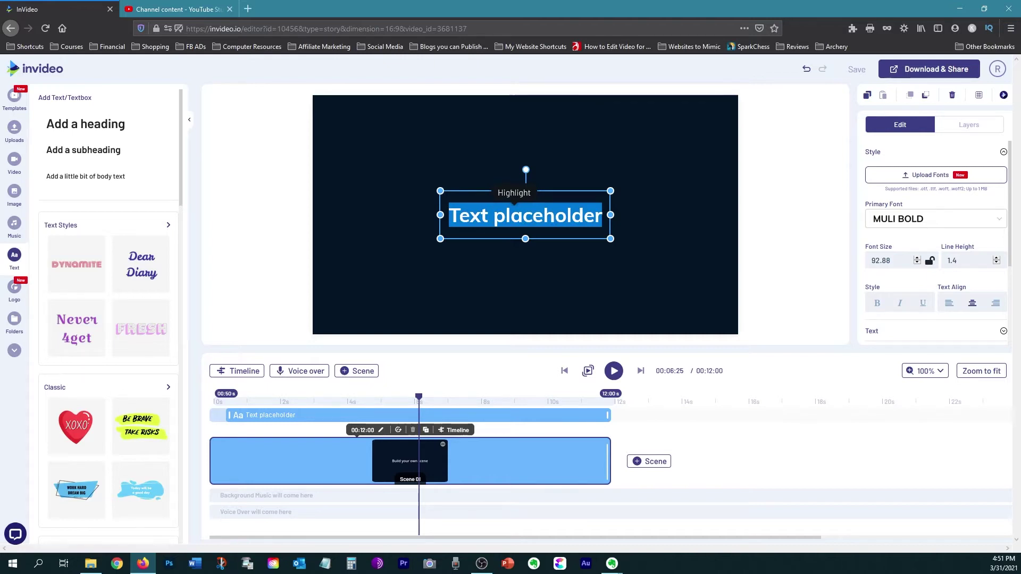
pyautogui.press('Delete')
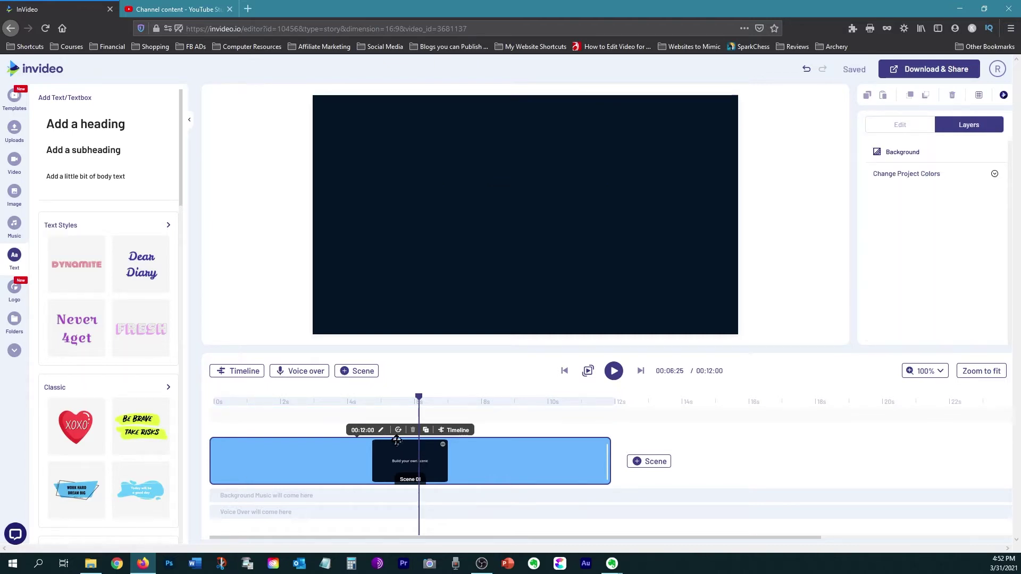
pyautogui.rightClick(267, 283)
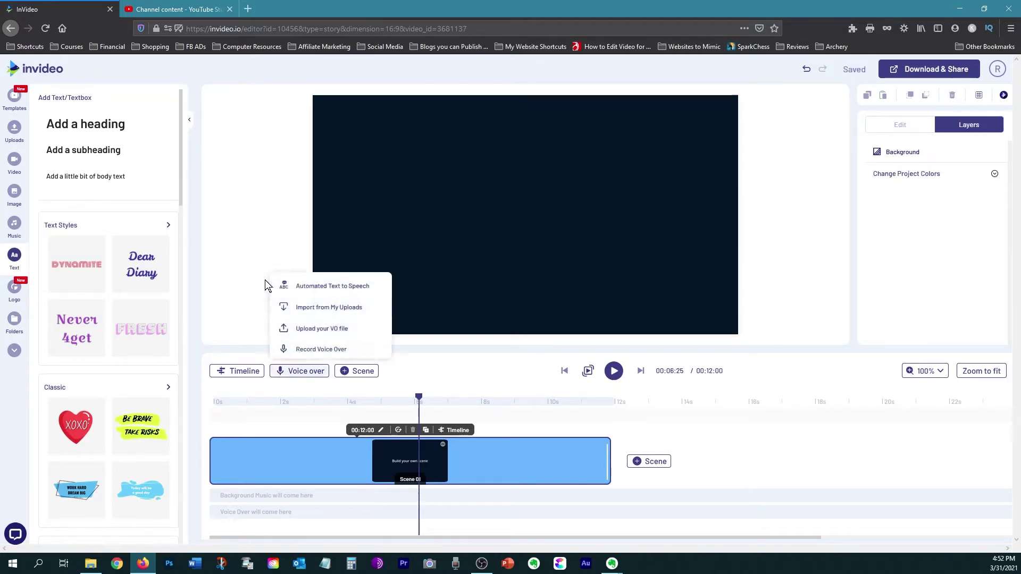
pyautogui.click(247, 241)
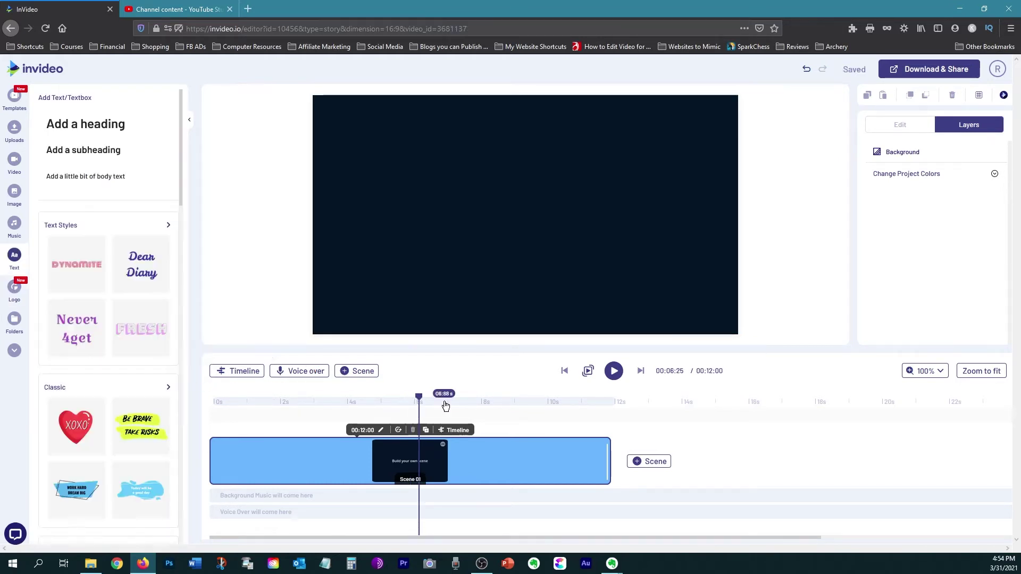
pyautogui.click(239, 372)
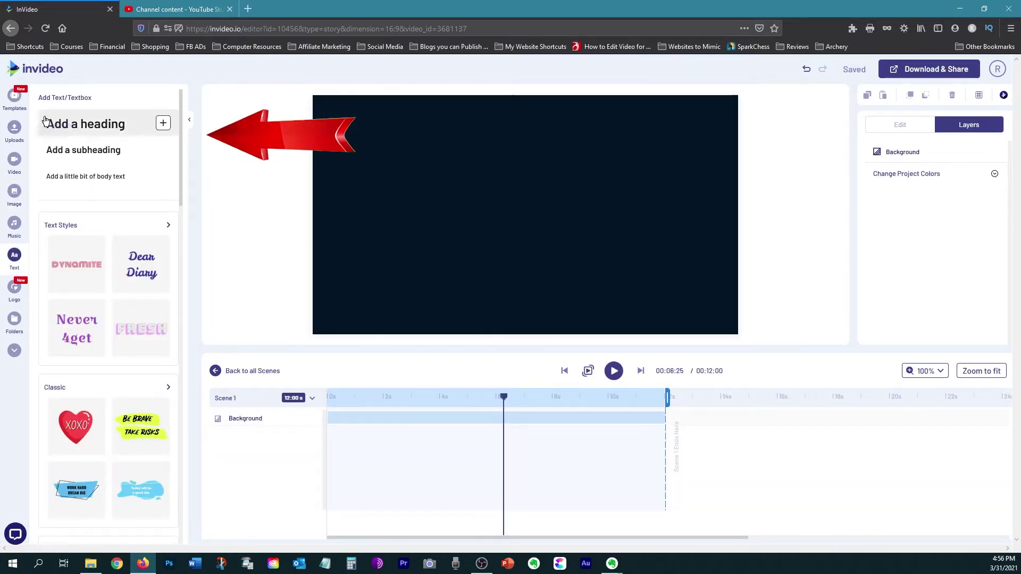
pyautogui.click(82, 124)
# Duplicate the new heading several times and spread the copies apart on the canvas
pyautogui.moveTo(566, 234); pyautogui.dragTo(534, 195)
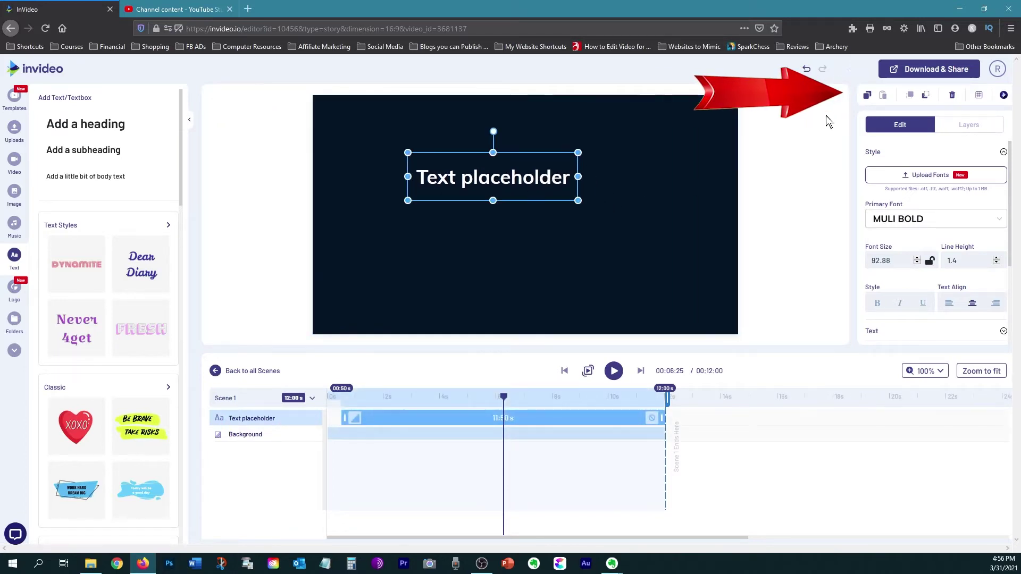
pyautogui.click(868, 95)
pyautogui.click(882, 95)
pyautogui.click(883, 95)
pyautogui.click(883, 94)
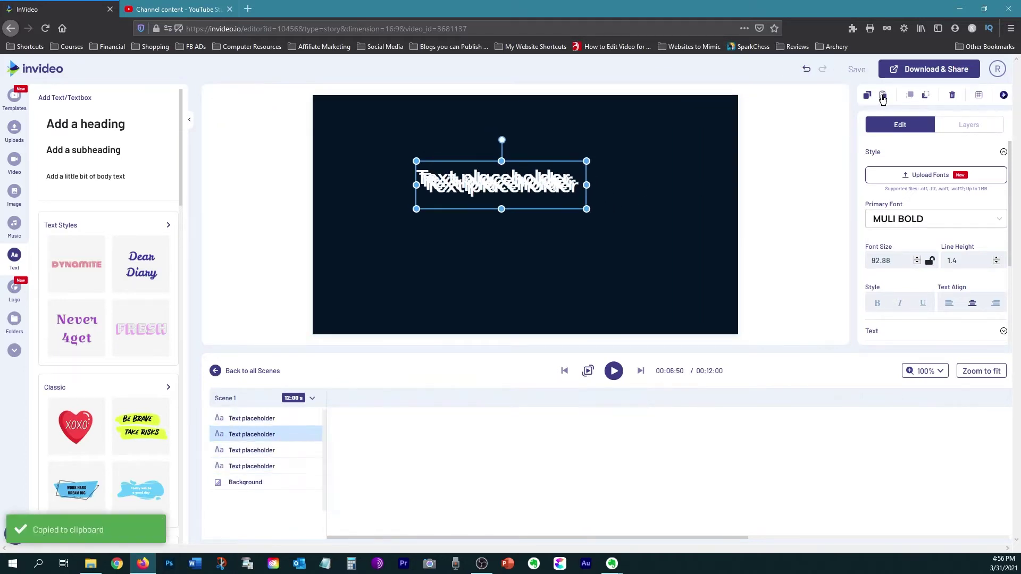
pyautogui.click(883, 95)
pyautogui.click(883, 95)
pyautogui.moveTo(487, 182); pyautogui.dragTo(541, 217)
pyautogui.moveTo(532, 162); pyautogui.dragTo(583, 106)
pyautogui.moveTo(494, 182); pyautogui.dragTo(402, 249)
pyautogui.moveTo(493, 178); pyautogui.dragTo(636, 163)
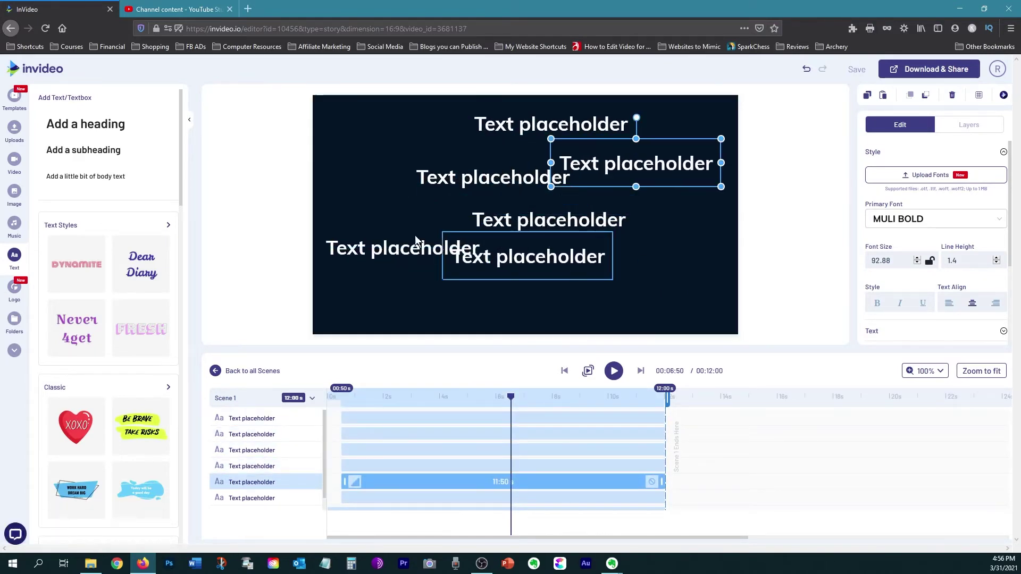
# Retype four headings to read 'Don't', 'Forget', 'To' and 'Subscribe!'
pyautogui.click(376, 241)
pyautogui.click(551, 124)
pyautogui.doubleClick(551, 124)
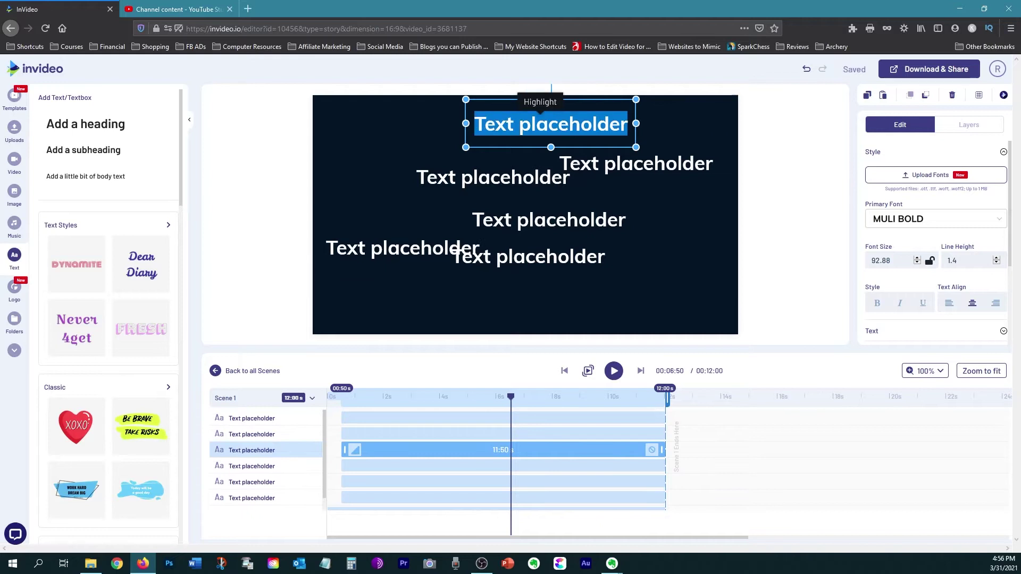
pyautogui.write("Don't")
pyautogui.doubleClick(665, 163)
pyautogui.write('Forget')
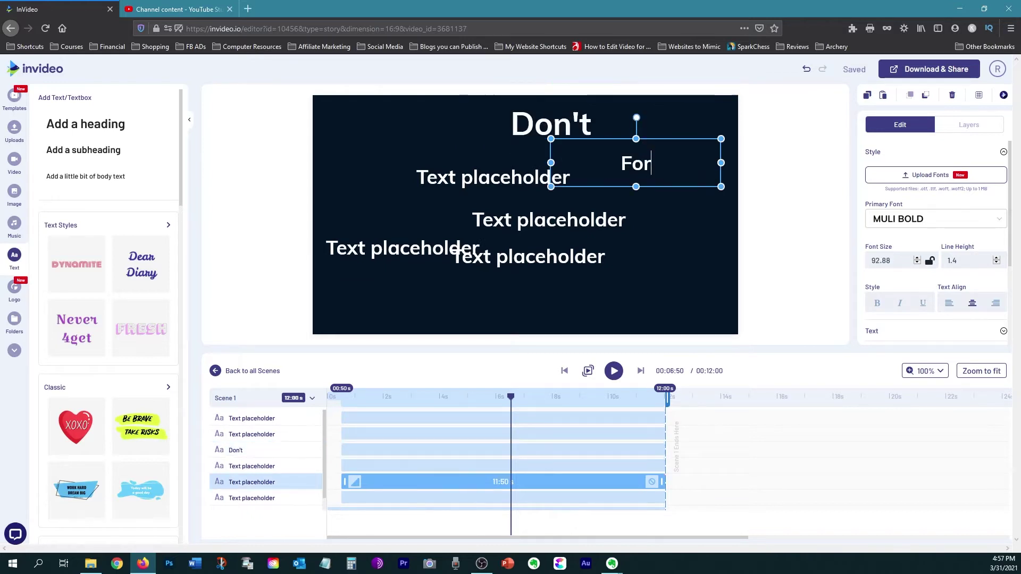
pyautogui.click(493, 177)
pyautogui.doubleClick(493, 177)
pyautogui.write('To')
pyautogui.doubleClick(549, 220)
pyautogui.write('Sub')
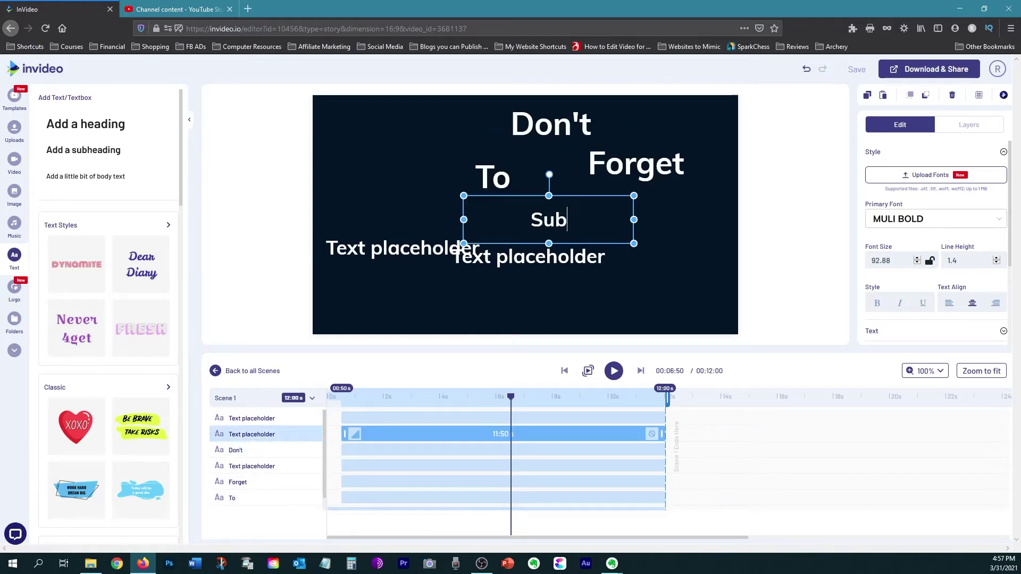
pyautogui.write('scribe!')
# Delete the two leftover placeholder headings
pyautogui.click(464, 245)
pyautogui.press('Delete')
pyautogui.click(464, 245)
pyautogui.press('Delete')
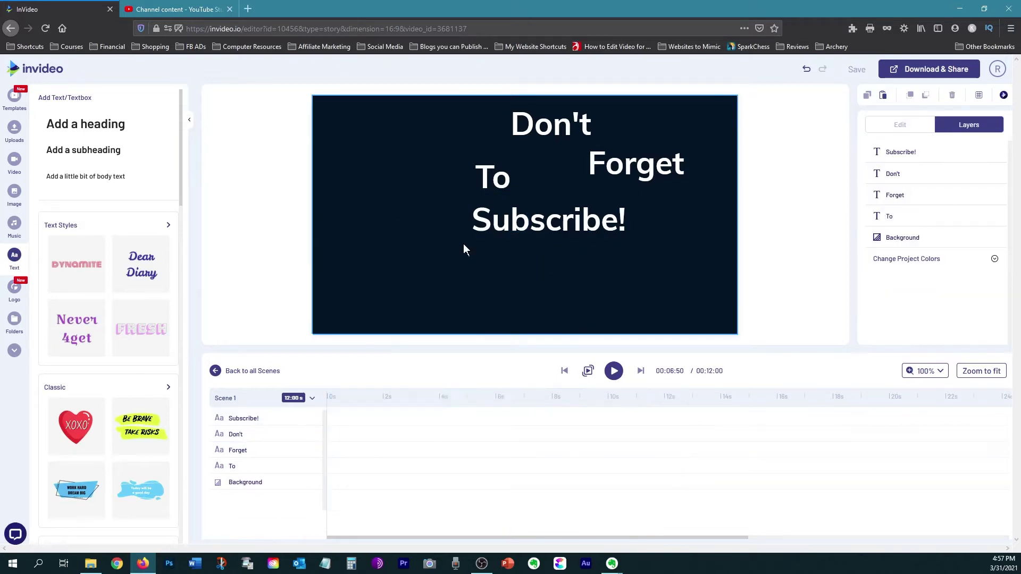
# Add a horizontal line shape from Shapes (search 'line') and place it under Subscribe!
pyautogui.click(14, 350)
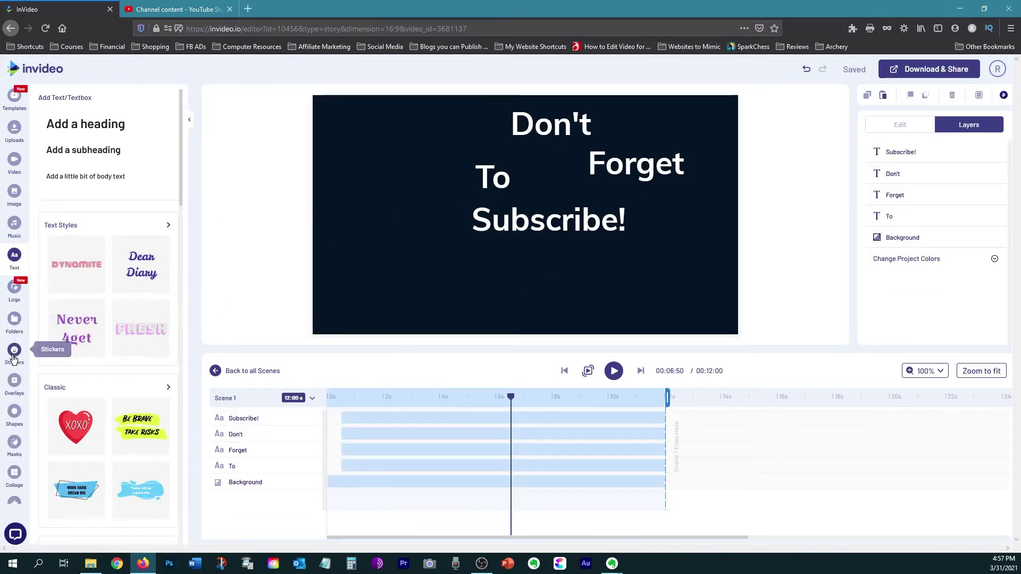
pyautogui.click(15, 414)
pyautogui.write('line')
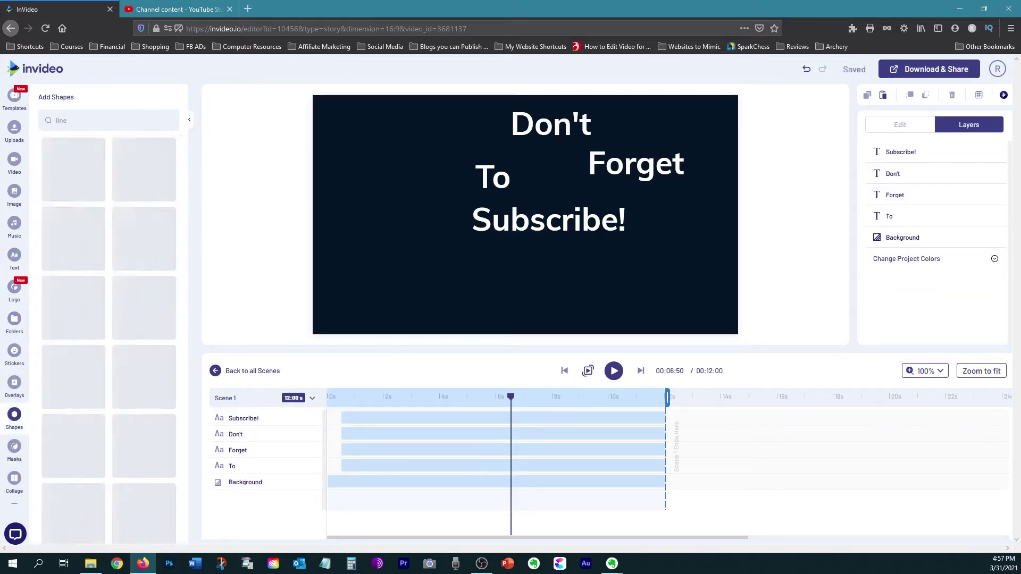
pyautogui.click(147, 239)
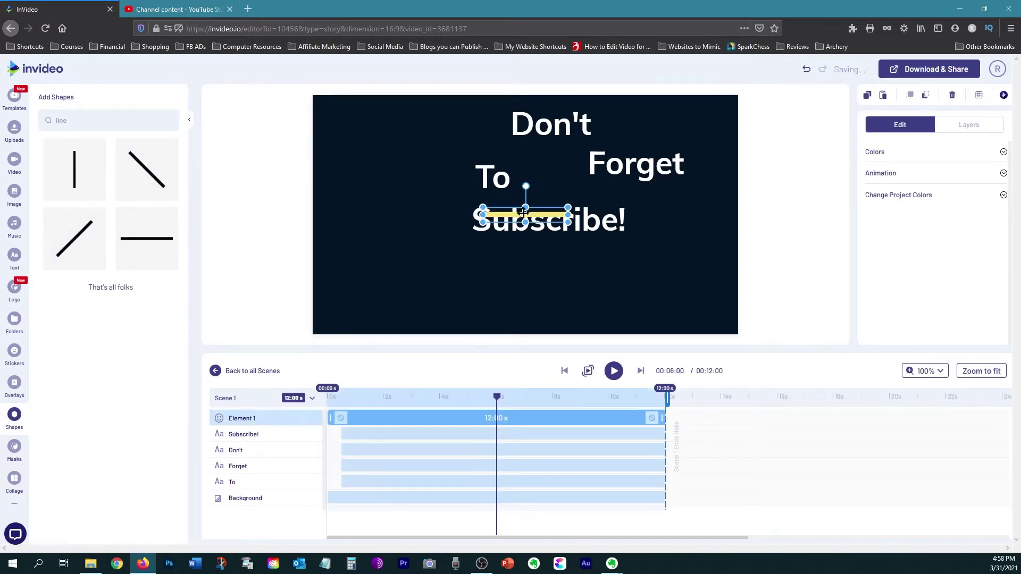
pyautogui.moveTo(524, 211); pyautogui.dragTo(498, 278)
# Duplicate the yellow line and position the copies beside and above it
pyautogui.click(867, 96)
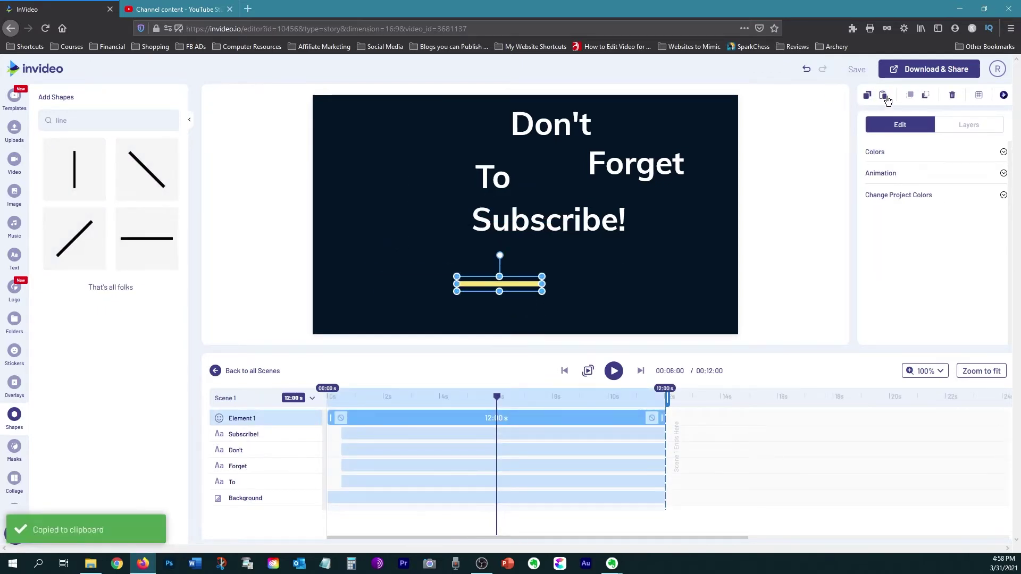
pyautogui.click(884, 95)
pyautogui.click(883, 96)
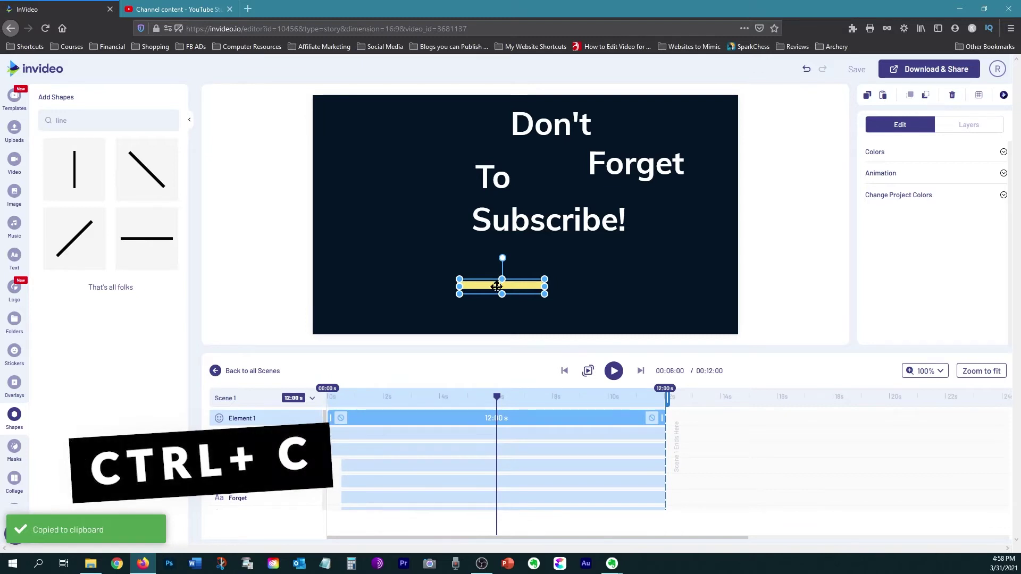
pyautogui.moveTo(492, 282); pyautogui.dragTo(595, 282)
pyautogui.moveTo(526, 282); pyautogui.dragTo(599, 255)
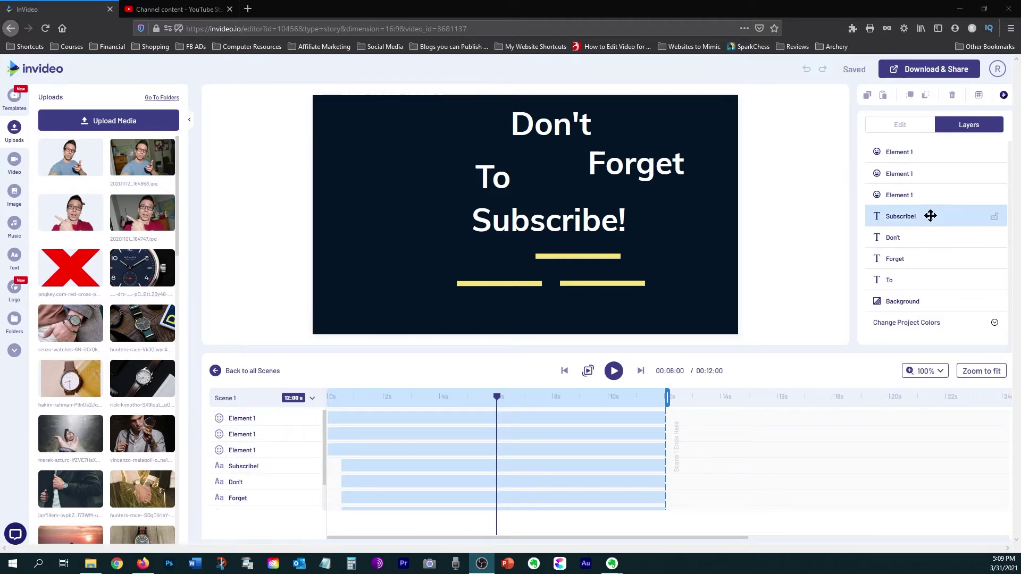
# Reorder the timeline layers so Don't, Forget, To and Subscribe! sit above the three line elements
pyautogui.click(236, 450)
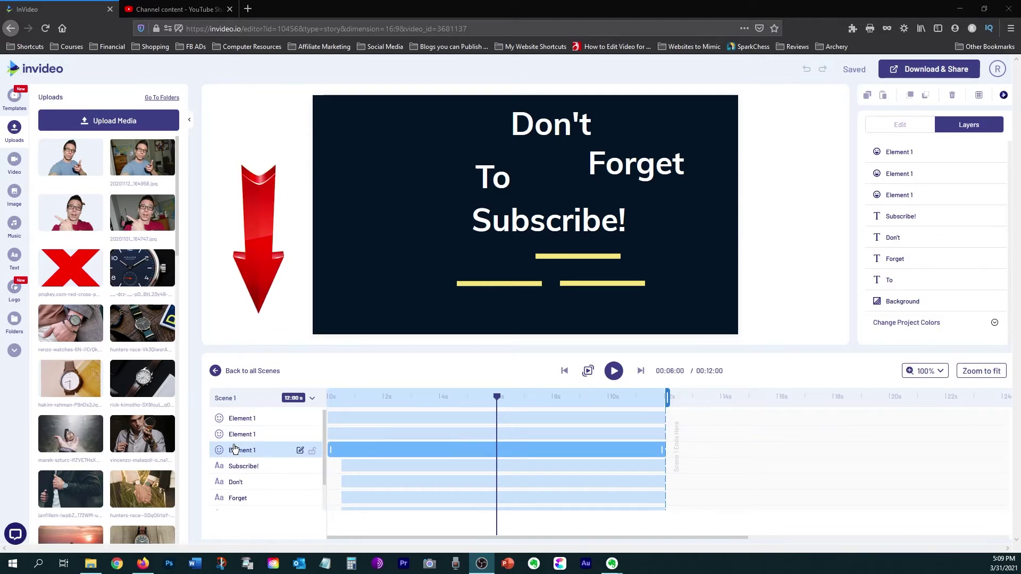
pyautogui.click(242, 419)
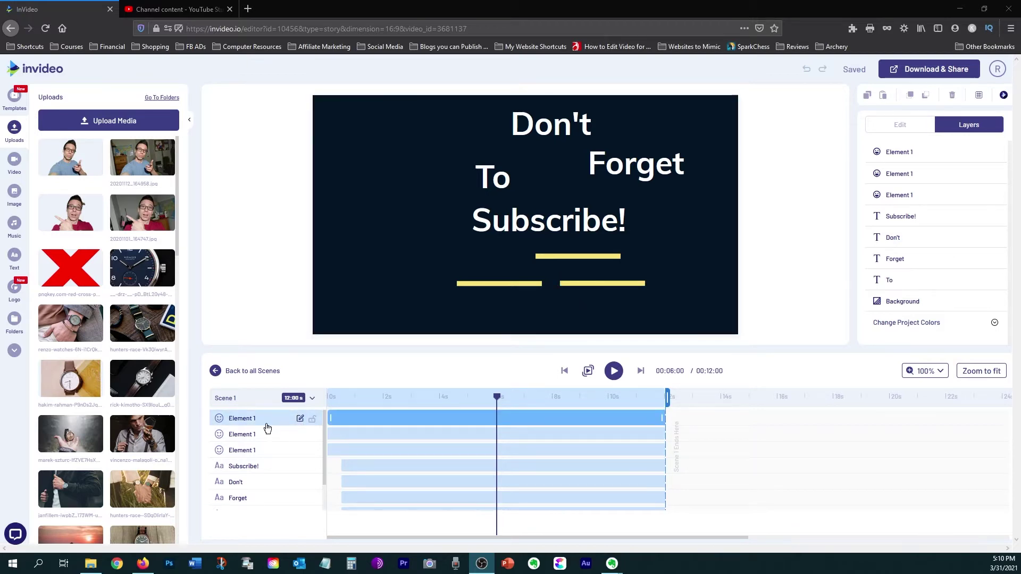
pyautogui.click(288, 437)
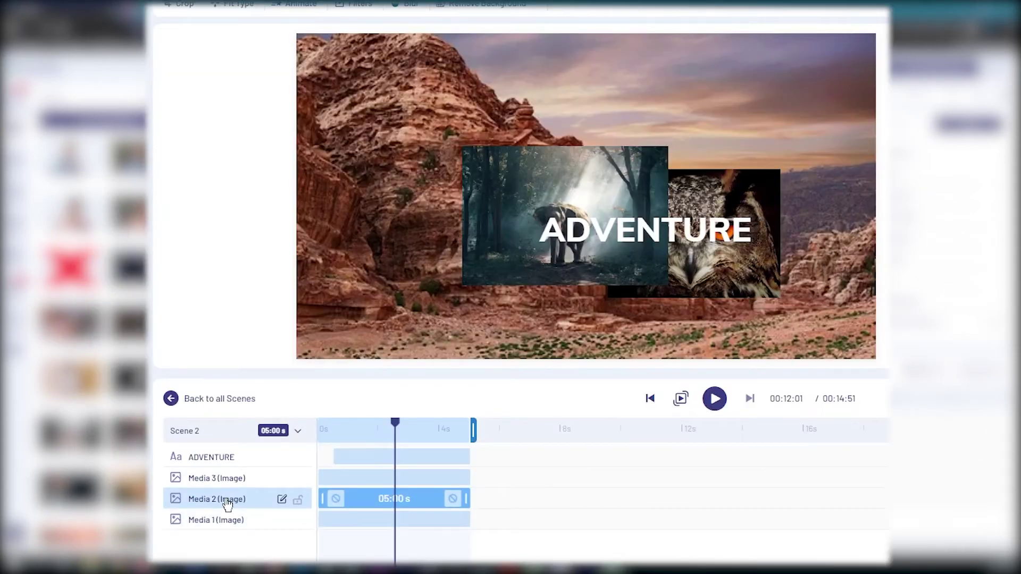
pyautogui.moveTo(228, 502); pyautogui.dragTo(213, 463)
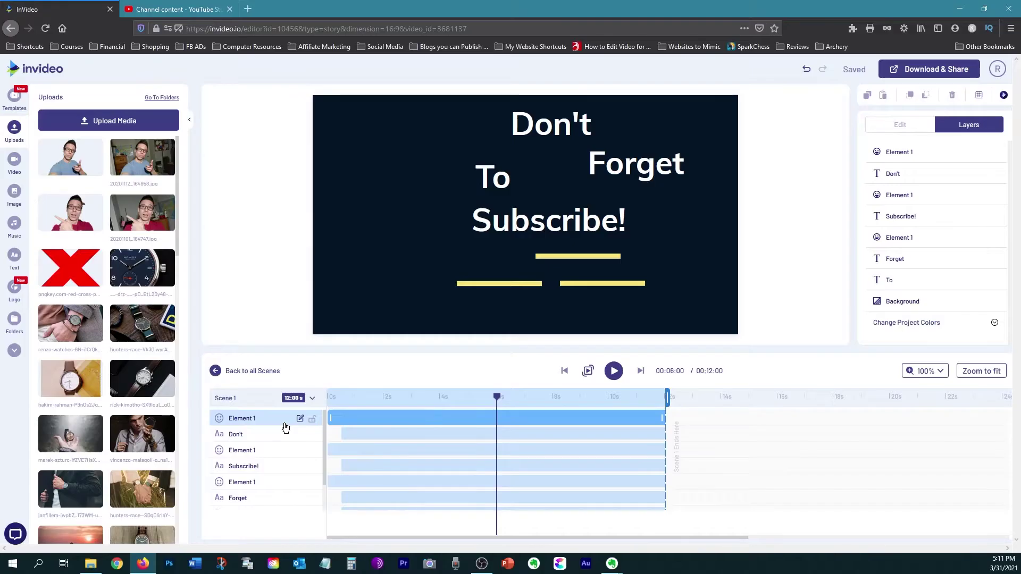
pyautogui.moveTo(286, 428); pyautogui.dragTo(242, 435)
pyautogui.click(254, 453)
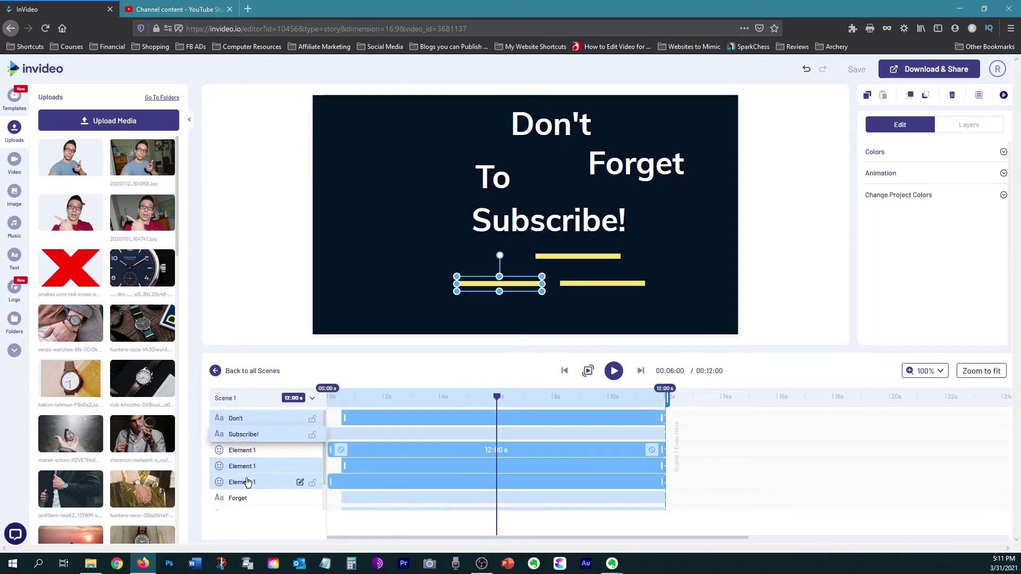
pyautogui.moveTo(245, 498); pyautogui.dragTo(246, 433)
pyautogui.scroll(-2, 246, 468)
pyautogui.scroll(-1, 258, 452)
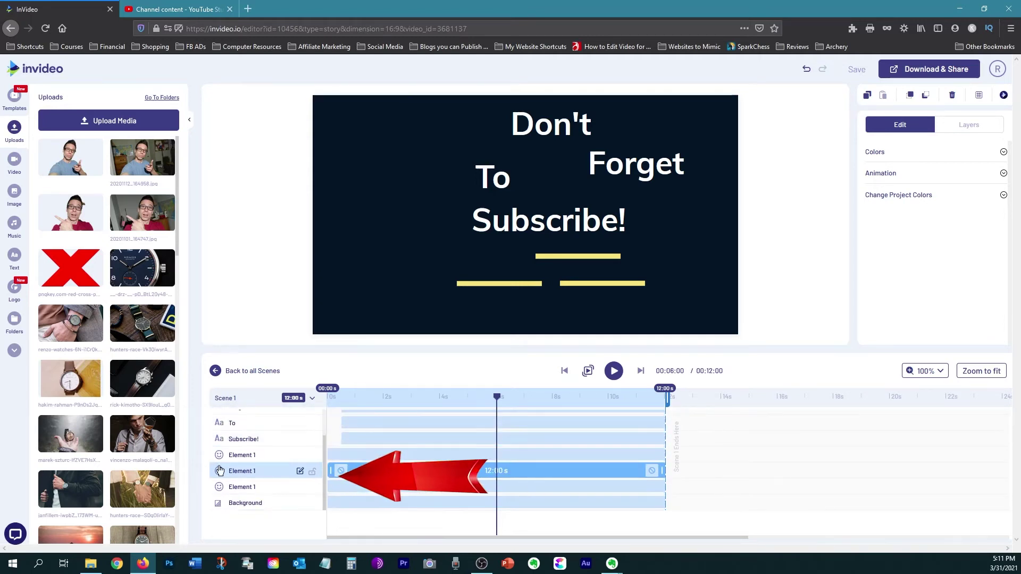
pyautogui.click(245, 472)
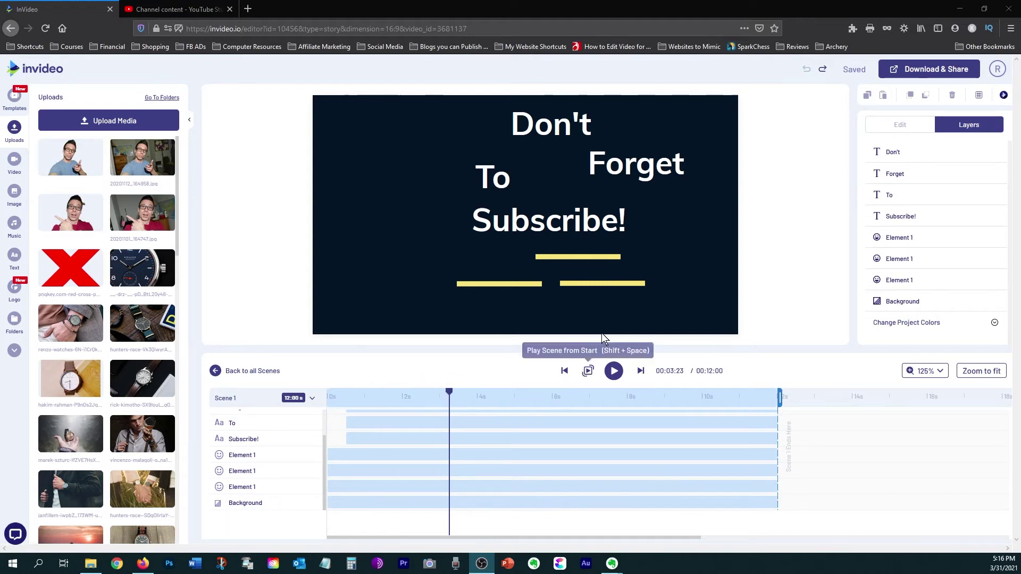
# Preview the scene and adjust the Don't heading so it enters at 0.50 s, lasting 11.50 s
pyautogui.click(588, 371)
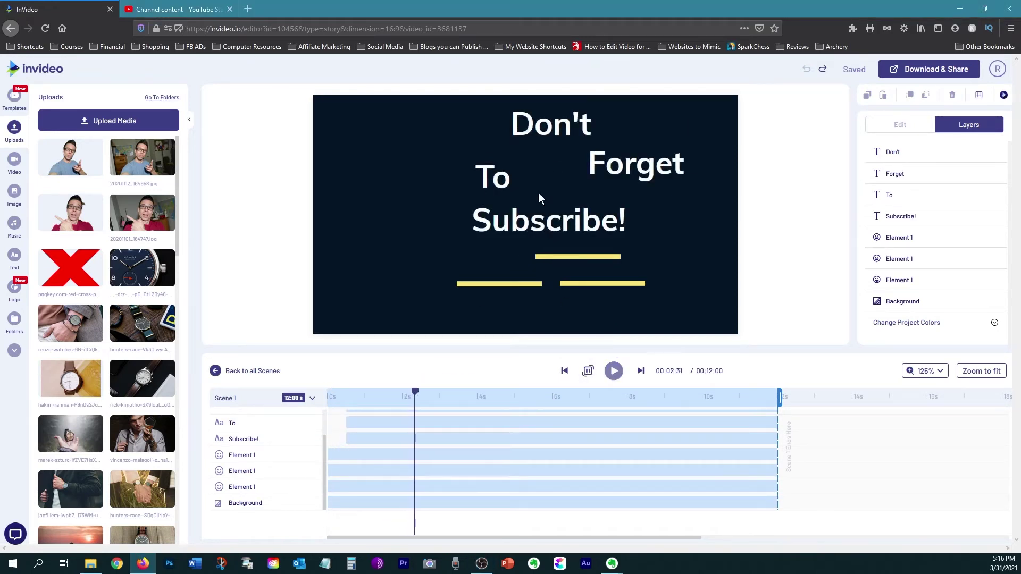
pyautogui.click(574, 136)
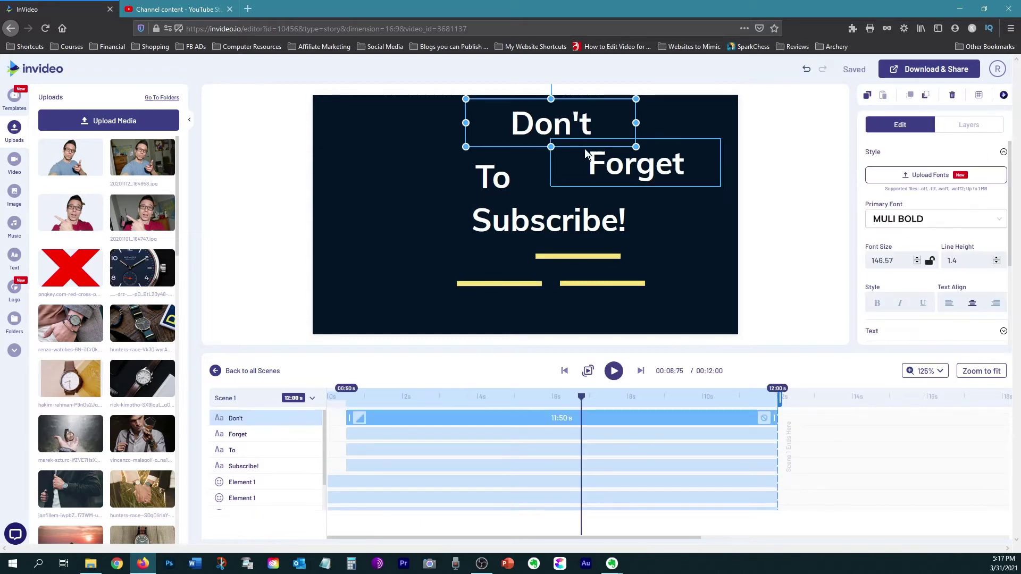
pyautogui.moveTo(571, 132); pyautogui.dragTo(514, 136)
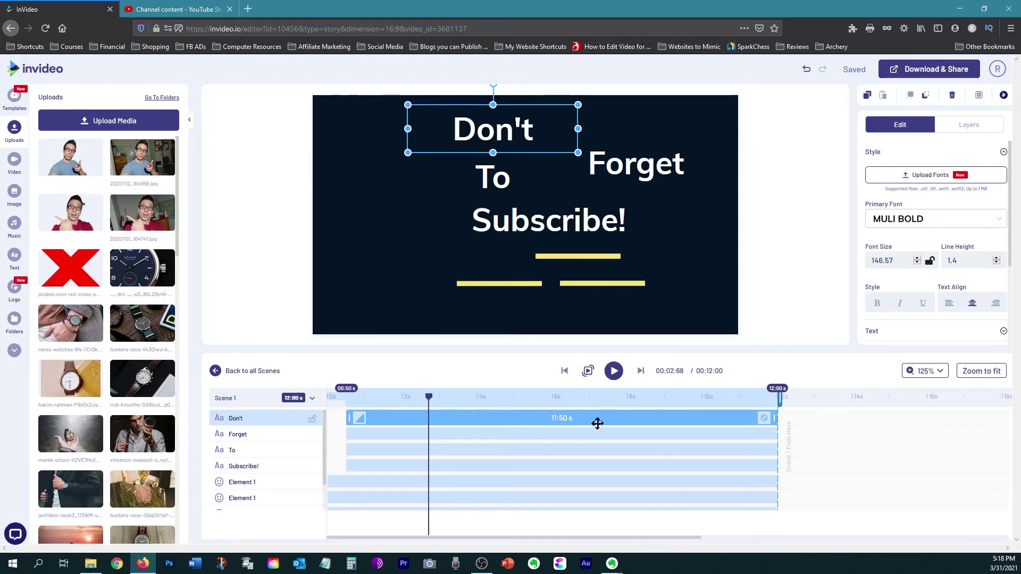
pyautogui.click(384, 396)
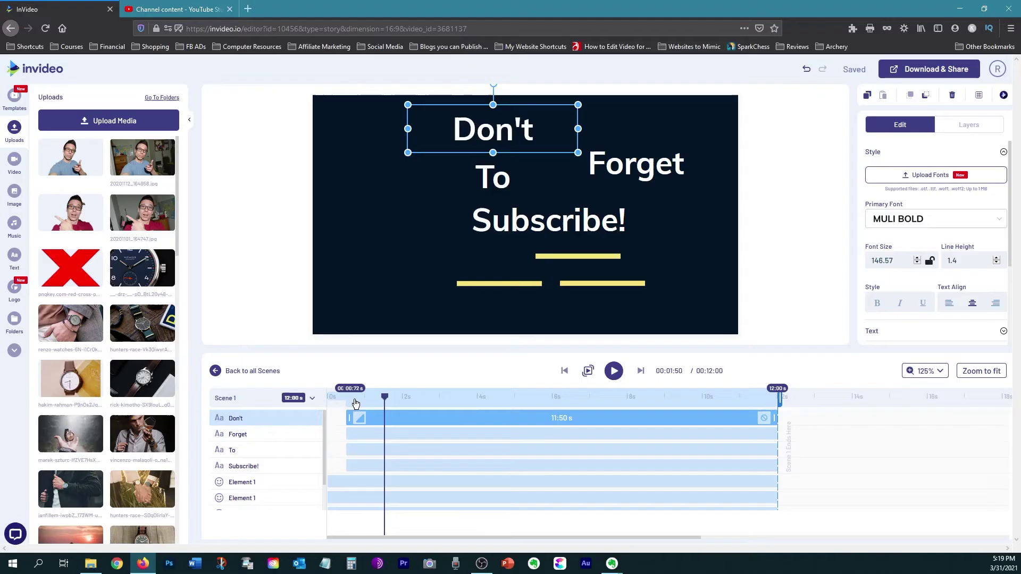
pyautogui.click(248, 441)
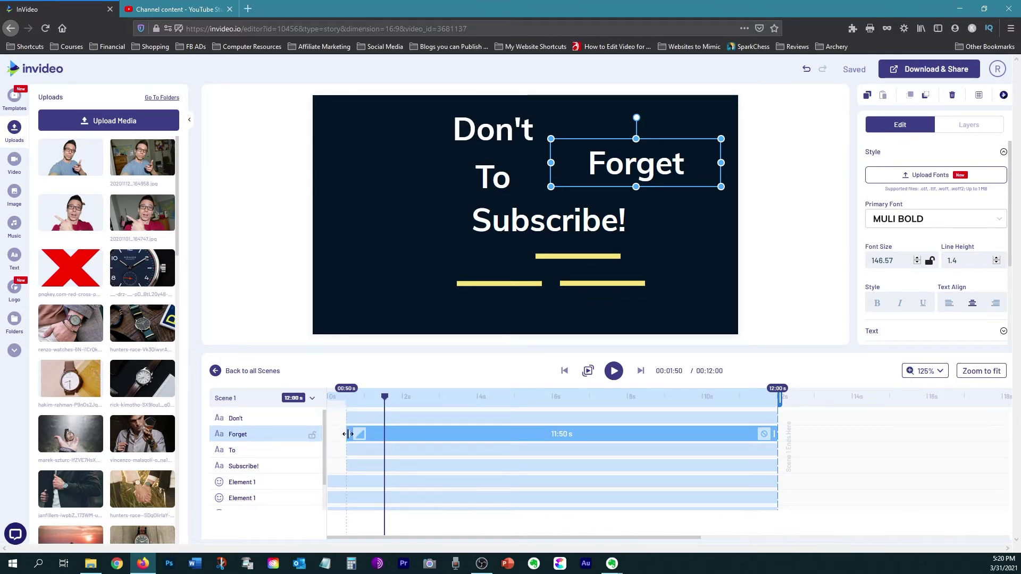
# Delay Forget, To and Subscribe! to start at about 1.5, 2.5 and 3.5 s
pyautogui.moveTo(347, 434); pyautogui.dragTo(387, 434)
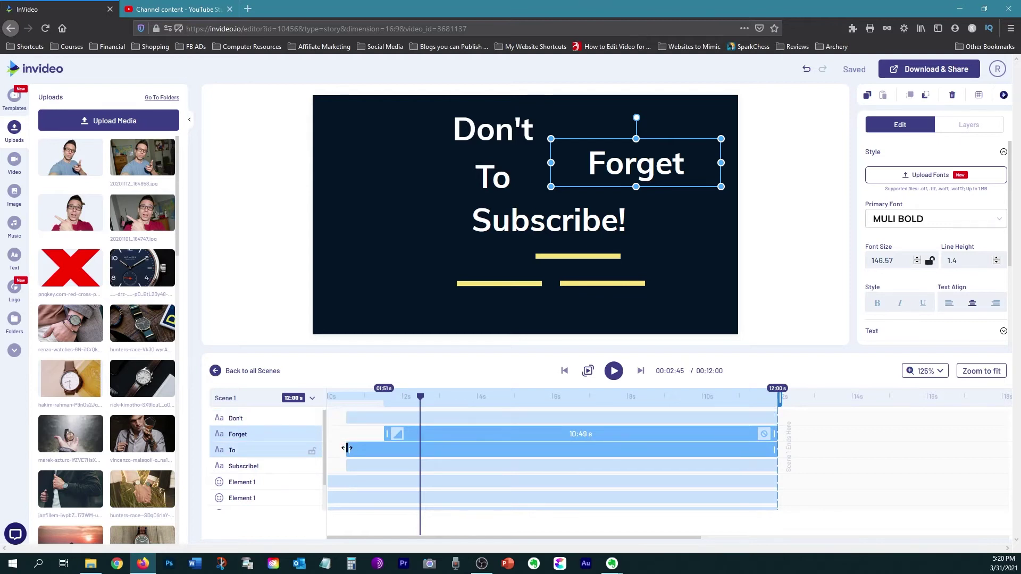
pyautogui.moveTo(346, 448); pyautogui.dragTo(420, 455)
pyautogui.click(306, 467)
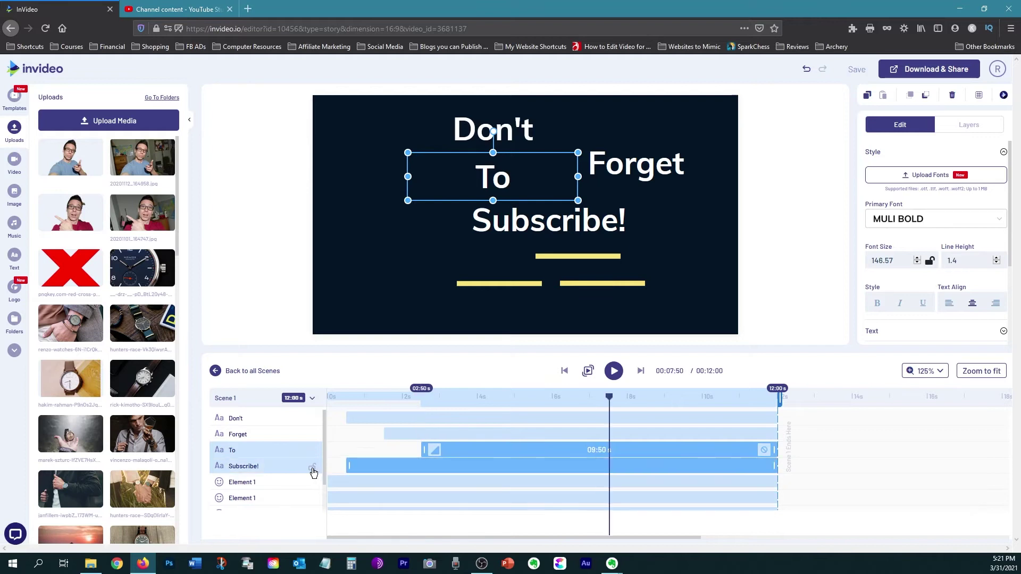
pyautogui.moveTo(350, 465); pyautogui.dragTo(460, 470)
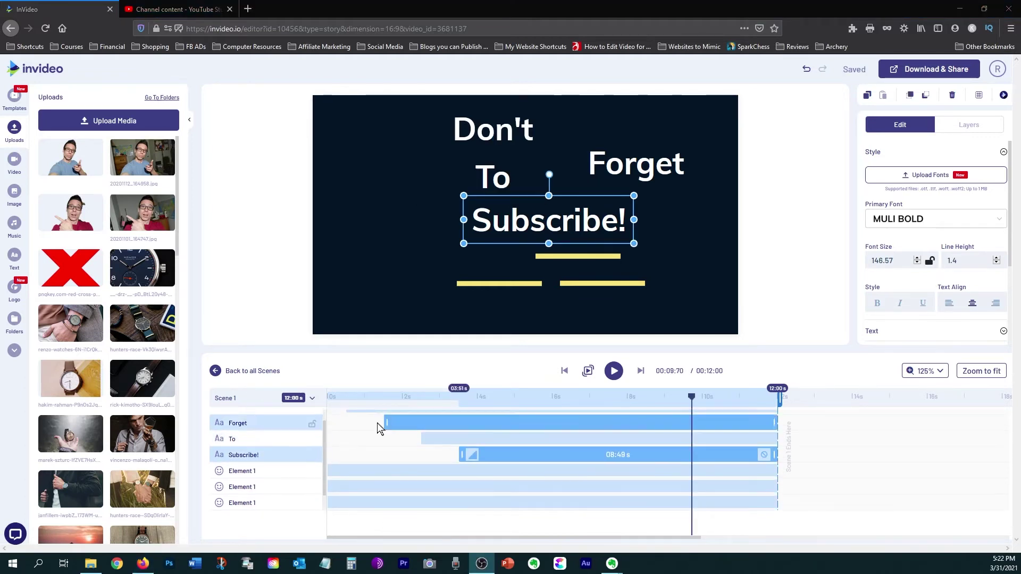
# Delay the yellow line clips to start at about 4.5 and 5.5 s
pyautogui.click(272, 473)
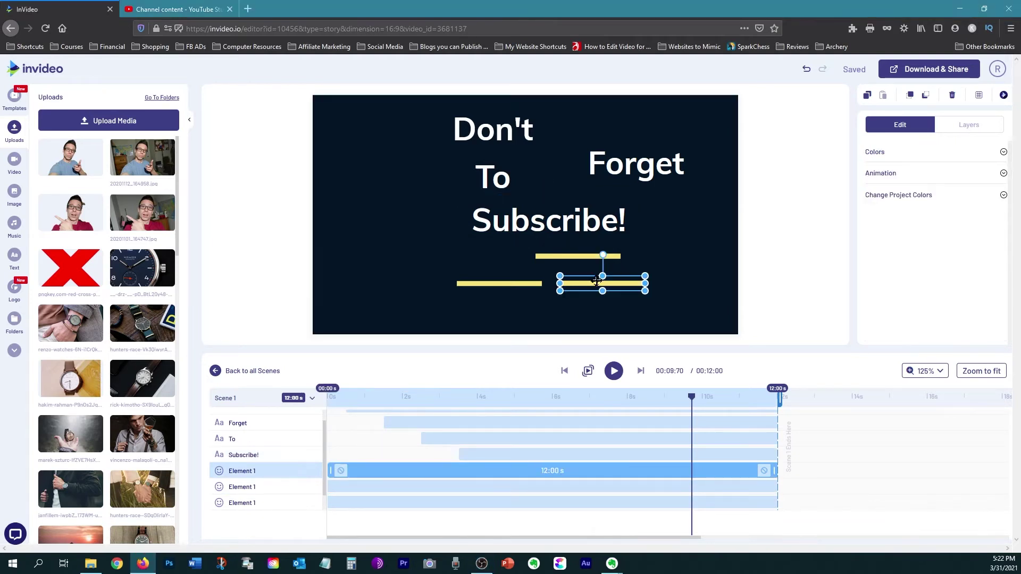
pyautogui.moveTo(597, 282); pyautogui.dragTo(612, 242)
pyautogui.moveTo(331, 470); pyautogui.dragTo(483, 471)
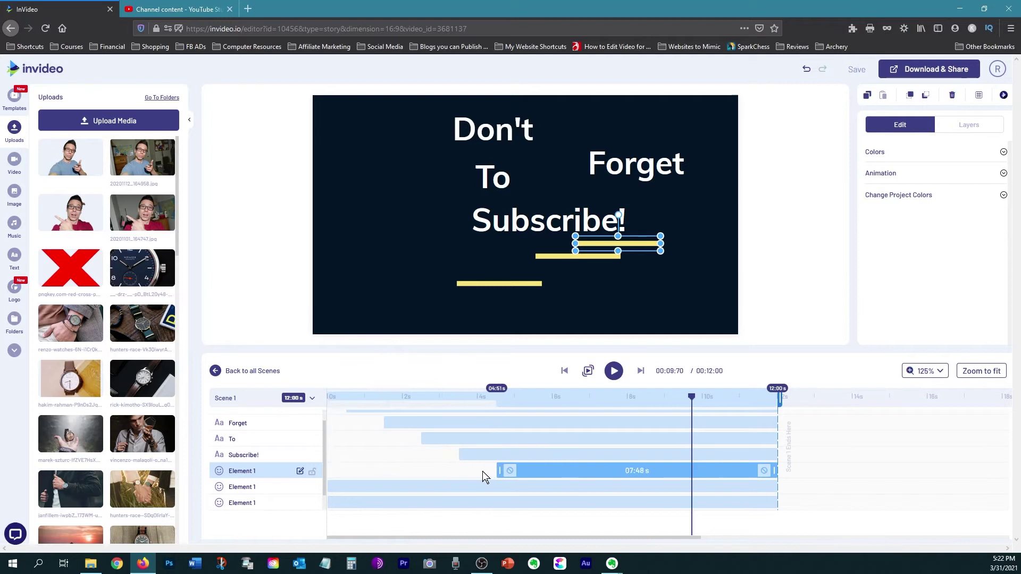
pyautogui.moveTo(330, 487); pyautogui.dragTo(544, 501)
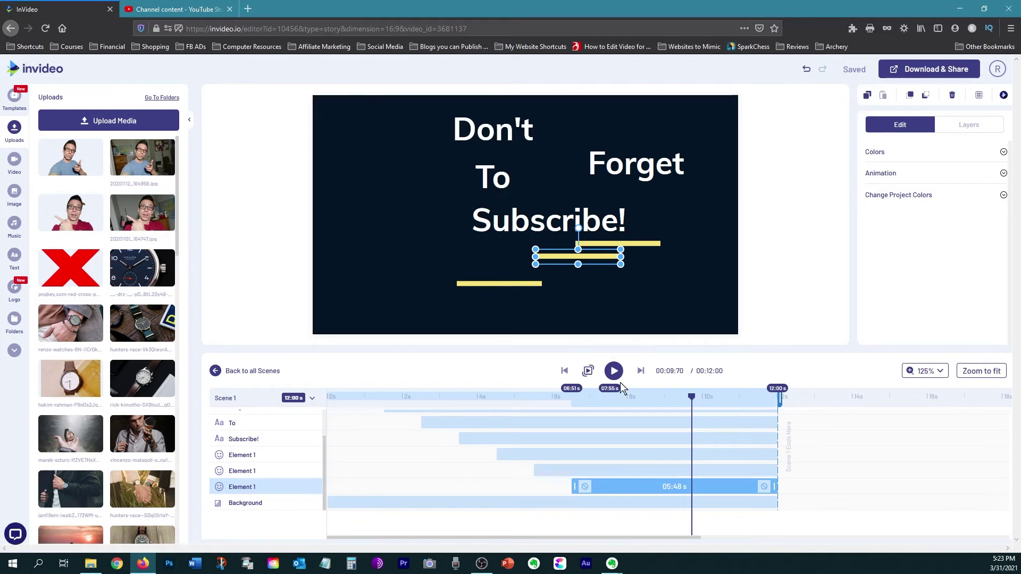
# Preview the scene, then park the playhead near 7.8 s with a yellow line selected
pyautogui.click(584, 374)
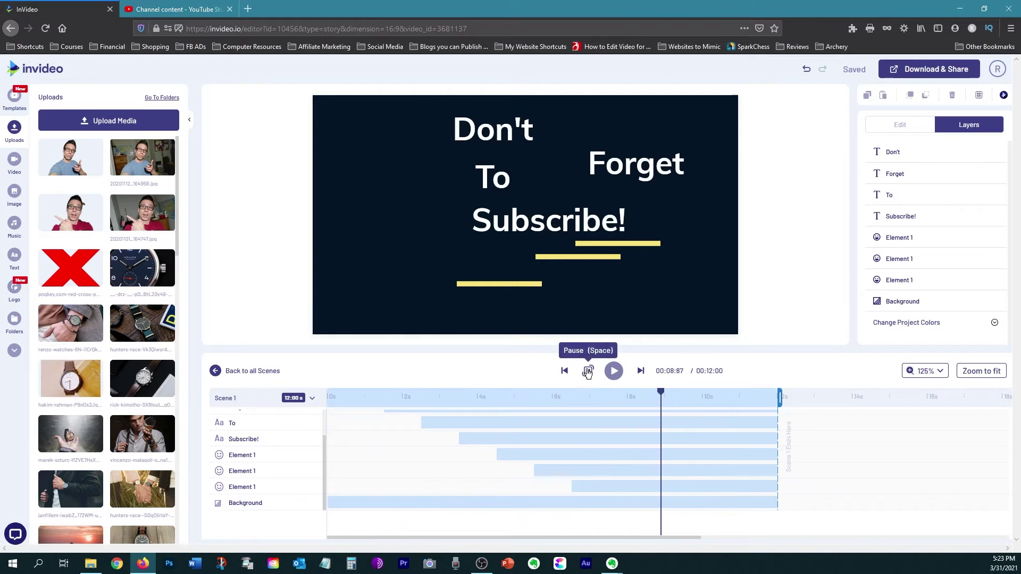
pyautogui.click(588, 371)
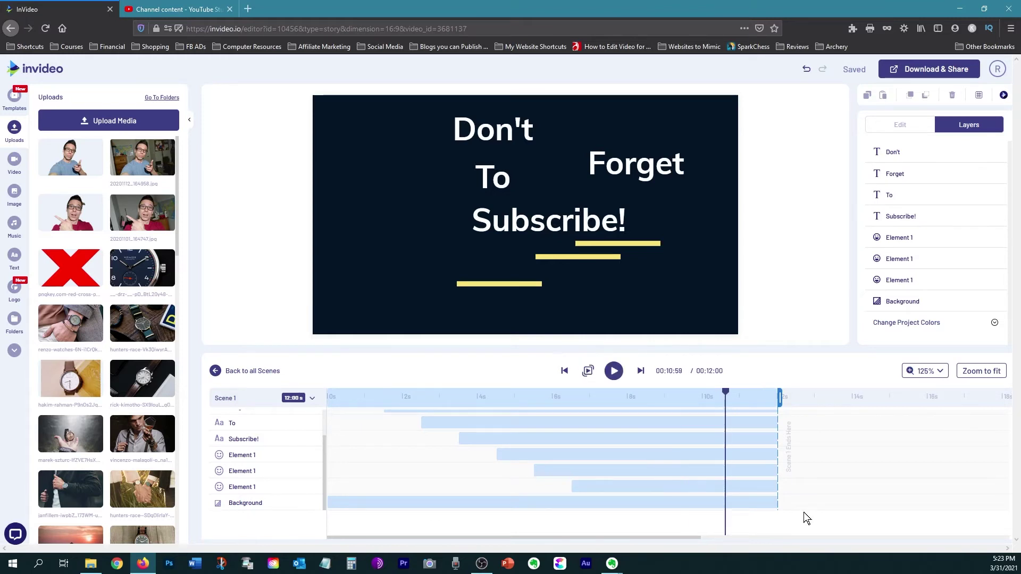
pyautogui.click(620, 461)
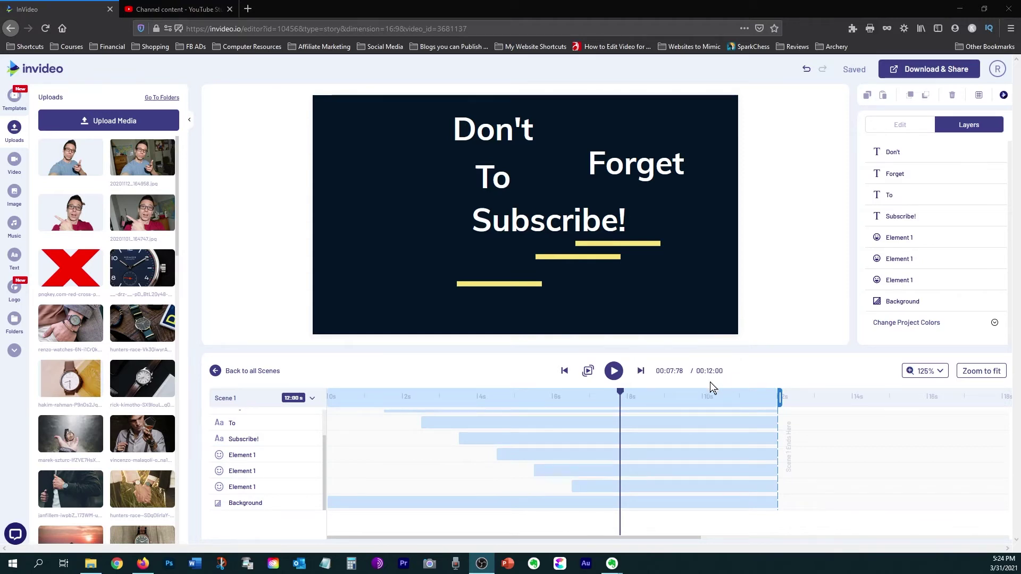
pyautogui.click(799, 367)
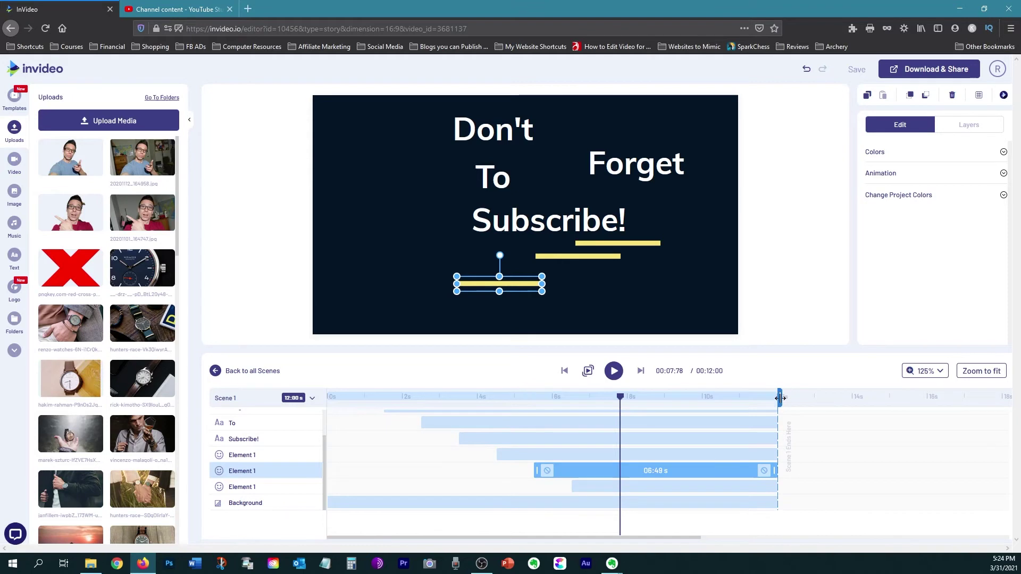
# Trim Scene 1 to 8 s, set zoom to 150%, and stack the yellow lines left-aligned, longest on top
pyautogui.moveTo(780, 398); pyautogui.dragTo(629, 414)
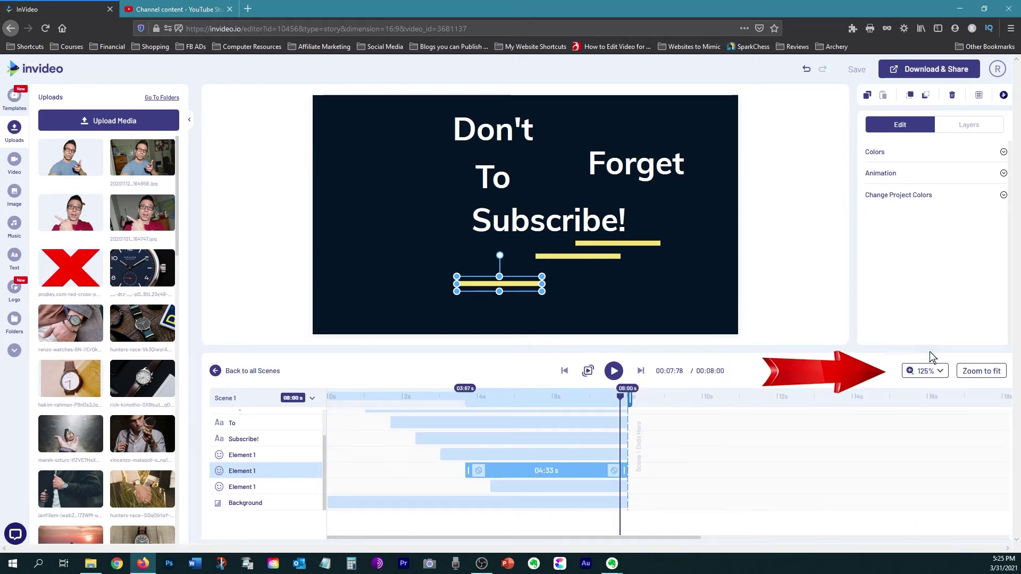
pyautogui.click(924, 372)
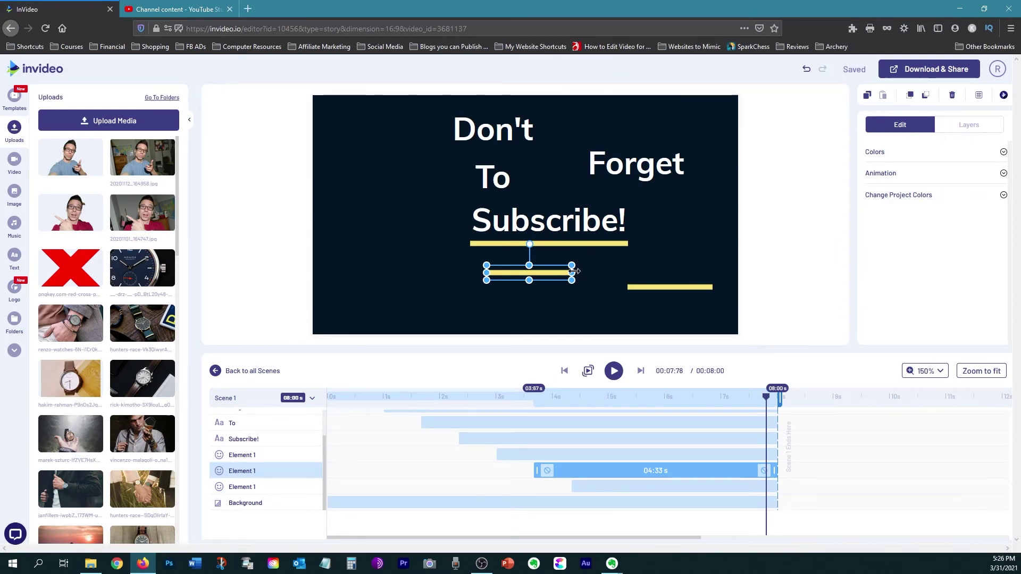
pyautogui.moveTo(561, 275); pyautogui.dragTo(560, 259)
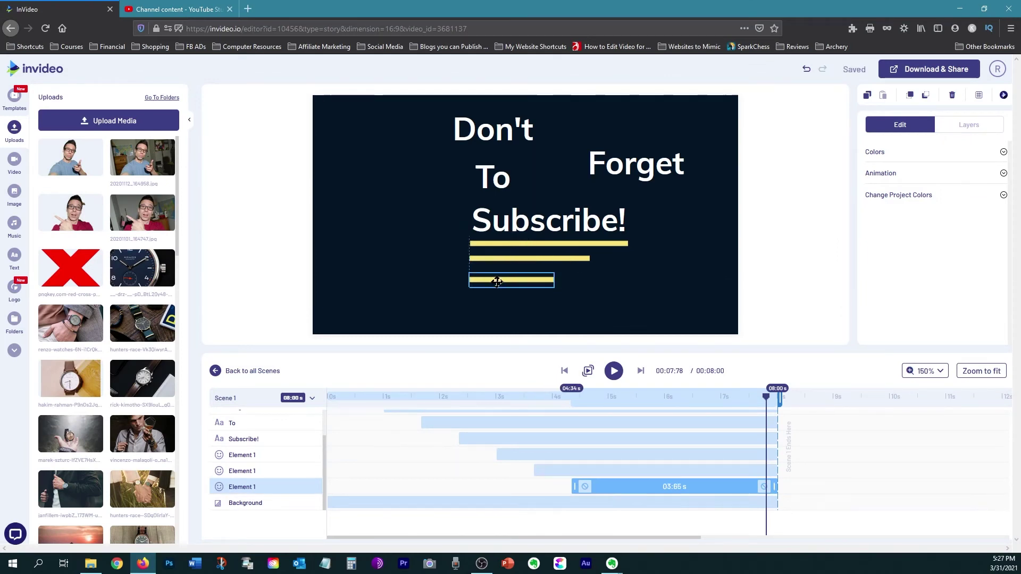
pyautogui.moveTo(497, 281); pyautogui.dragTo(498, 299)
pyautogui.moveTo(497, 259); pyautogui.dragTo(534, 267)
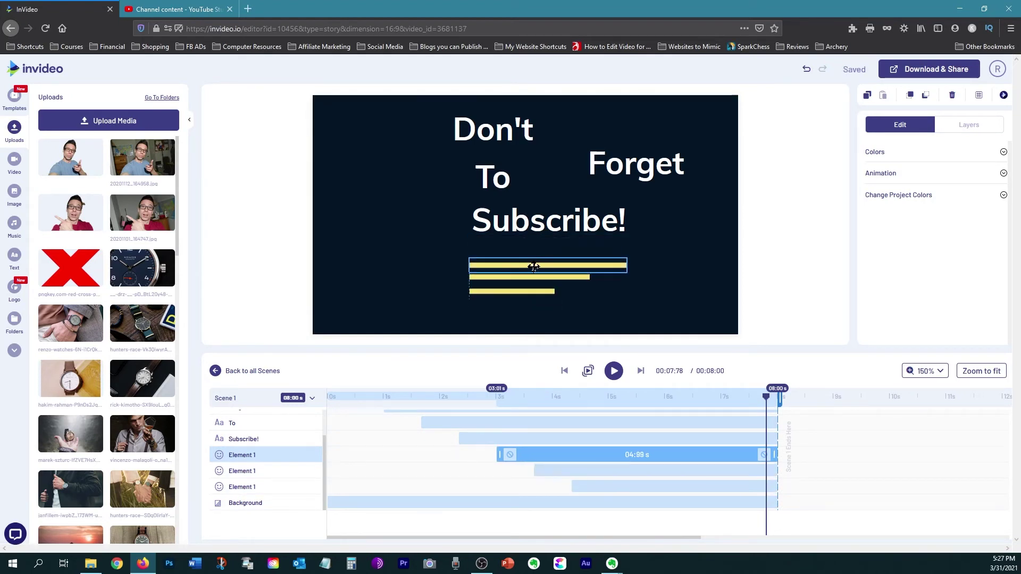
# Align Subscribe!, To, Forget and Don't to the lines' left edge in a column, then play the scene
pyautogui.click(511, 298)
pyautogui.click(509, 290)
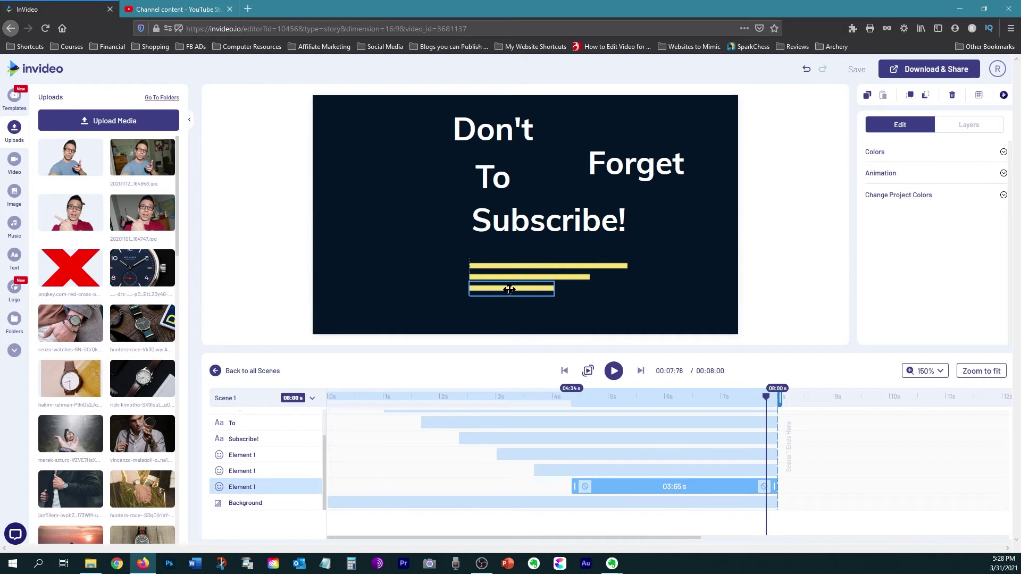
pyautogui.click(656, 313)
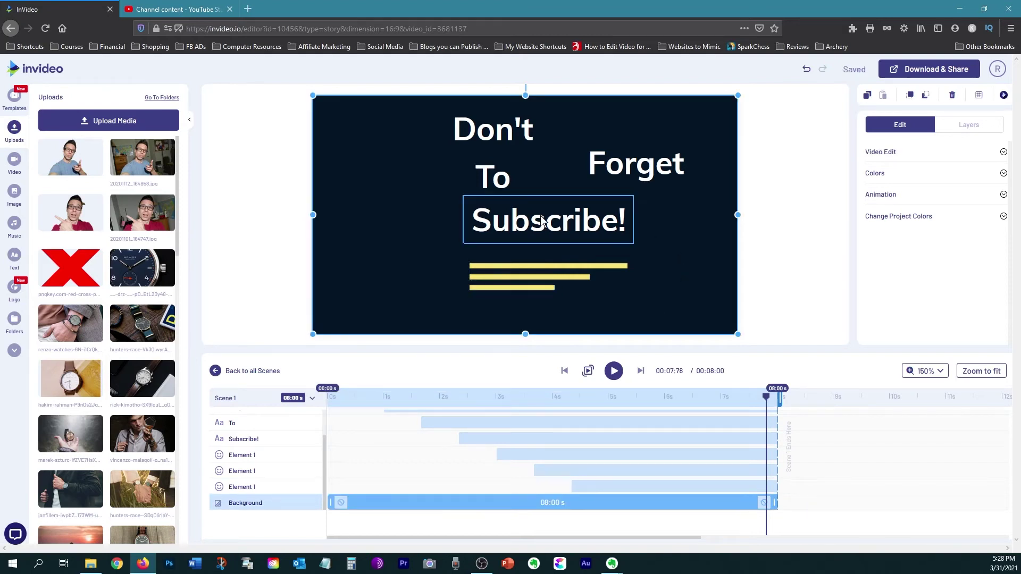
pyautogui.moveTo(543, 221); pyautogui.dragTo(539, 237)
pyautogui.moveTo(425, 204); pyautogui.dragTo(498, 209)
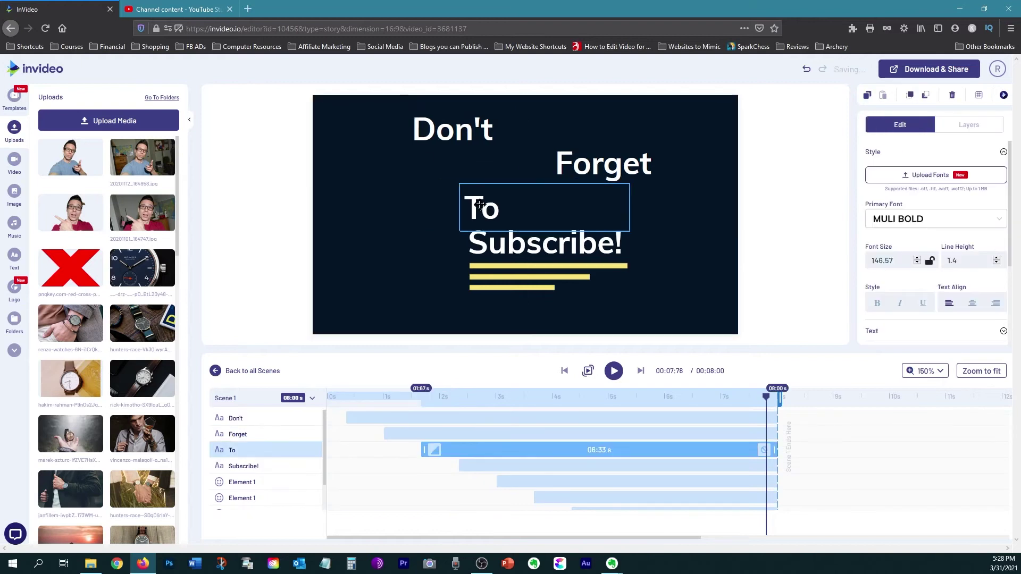
pyautogui.click(675, 205)
pyautogui.moveTo(603, 164); pyautogui.dragTo(516, 170)
pyautogui.moveTo(453, 129); pyautogui.dragTo(508, 132)
pyautogui.click(725, 243)
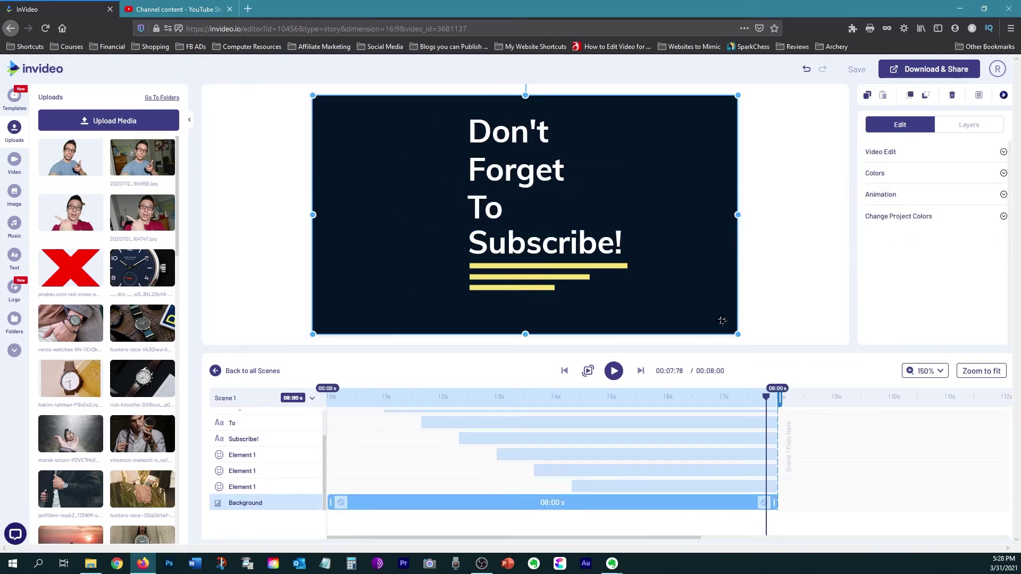
pyautogui.click(588, 372)
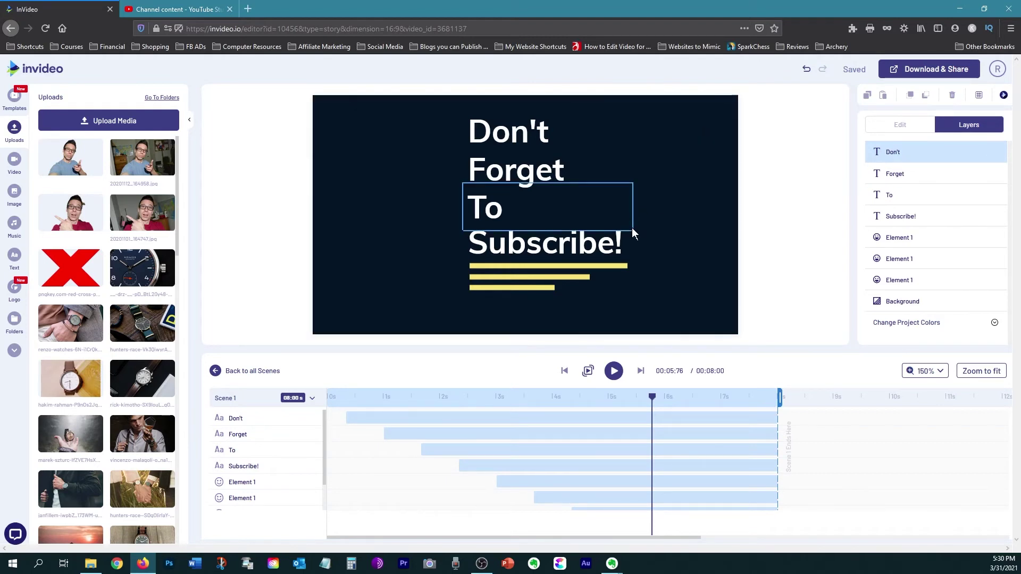
# Give the Don't and Forget headings fade entrance animations
pyautogui.click(888, 152)
pyautogui.click(905, 128)
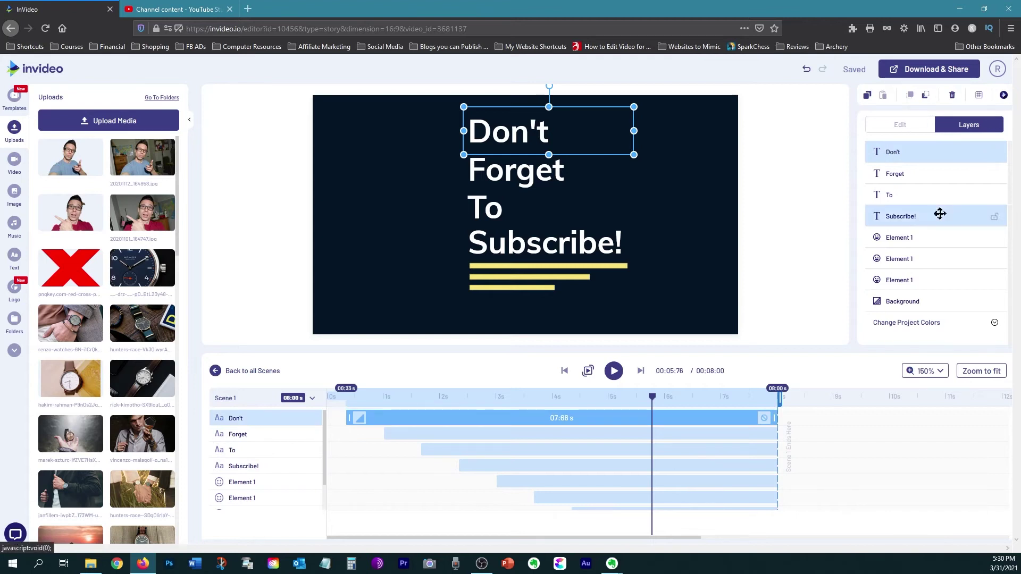
pyautogui.moveTo(1010, 153); pyautogui.dragTo(1013, 287)
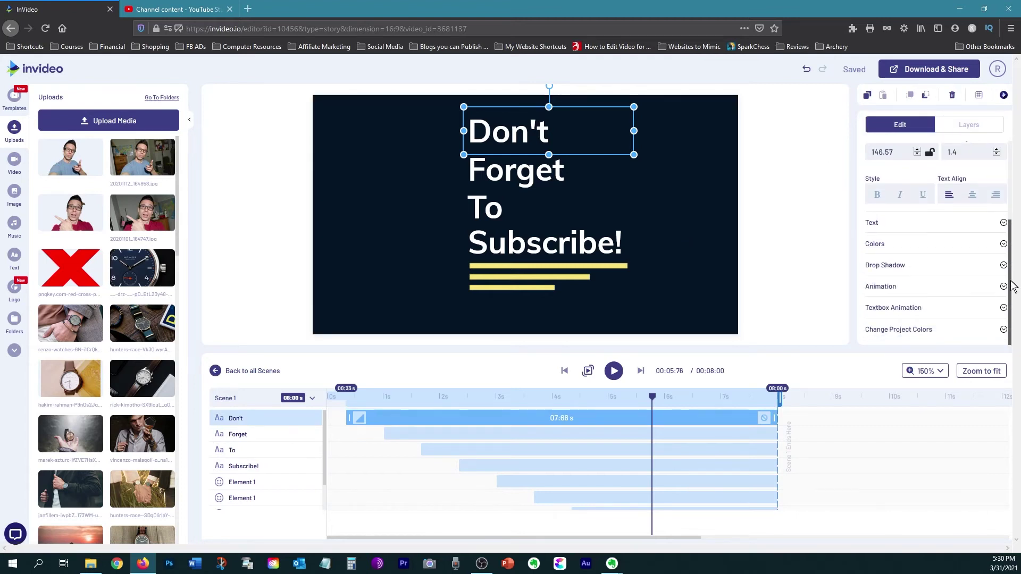
pyautogui.click(877, 287)
pyautogui.scroll(-3, 867, 319)
pyautogui.scroll(-1, 878, 276)
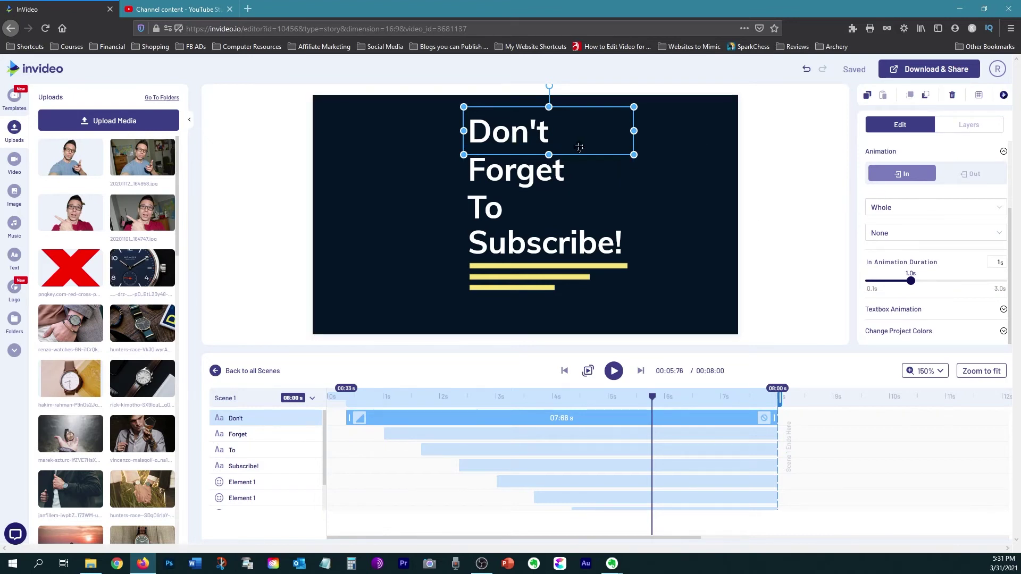
pyautogui.click(918, 237)
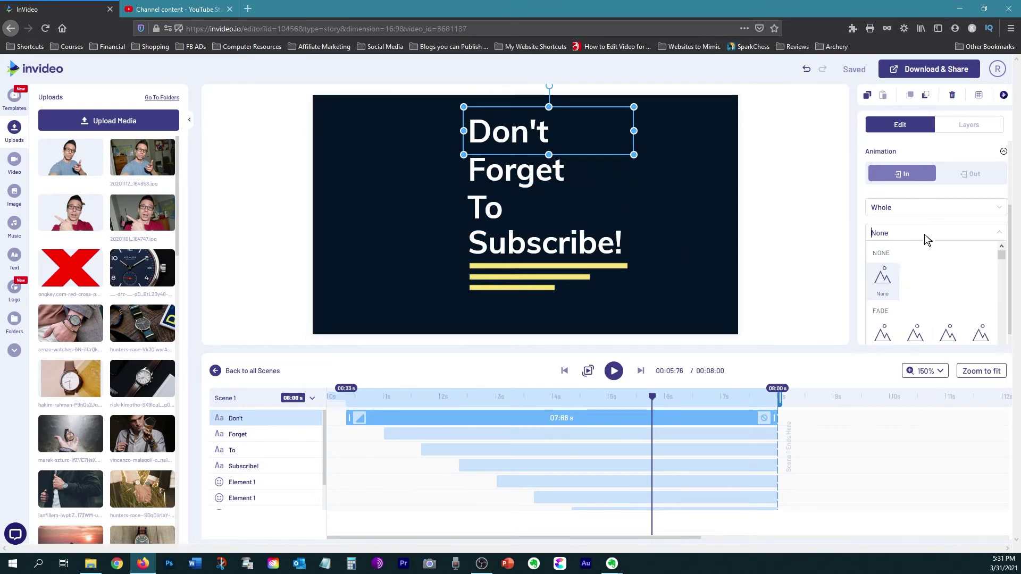
pyautogui.click(516, 170)
pyautogui.click(982, 334)
pyautogui.click(485, 208)
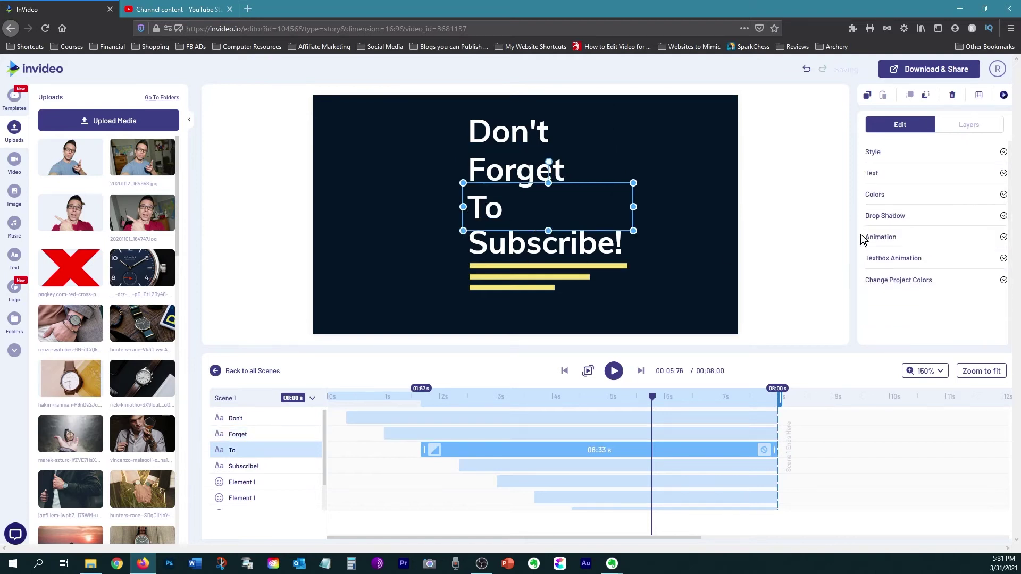
# Give the To heading a From Left fade entrance
pyautogui.click(873, 236)
pyautogui.scroll(-1, 889, 312)
pyautogui.click(883, 233)
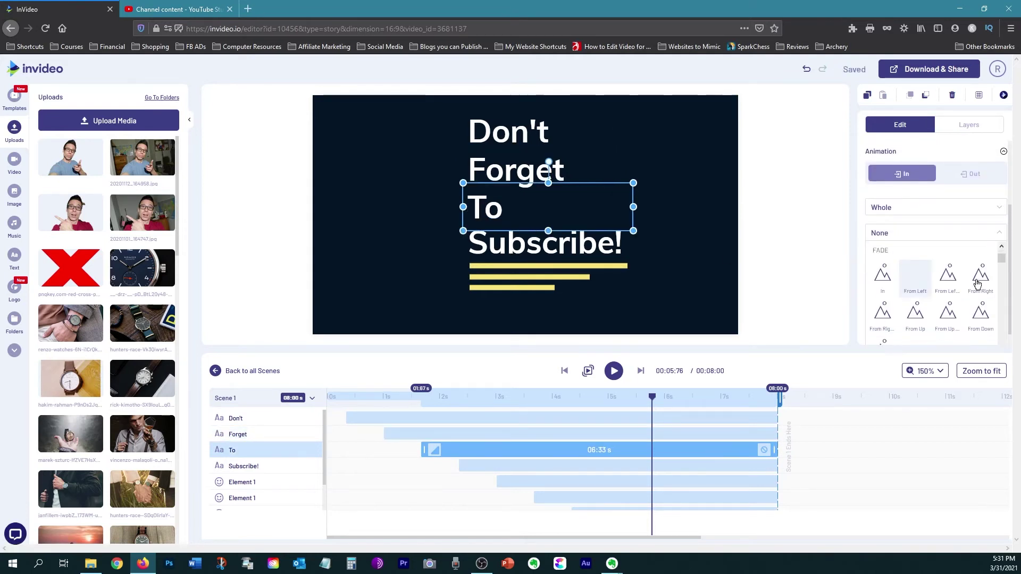
pyautogui.click(917, 282)
# Animate Subscribe! in character by character with Fade From Down
pyautogui.click(632, 257)
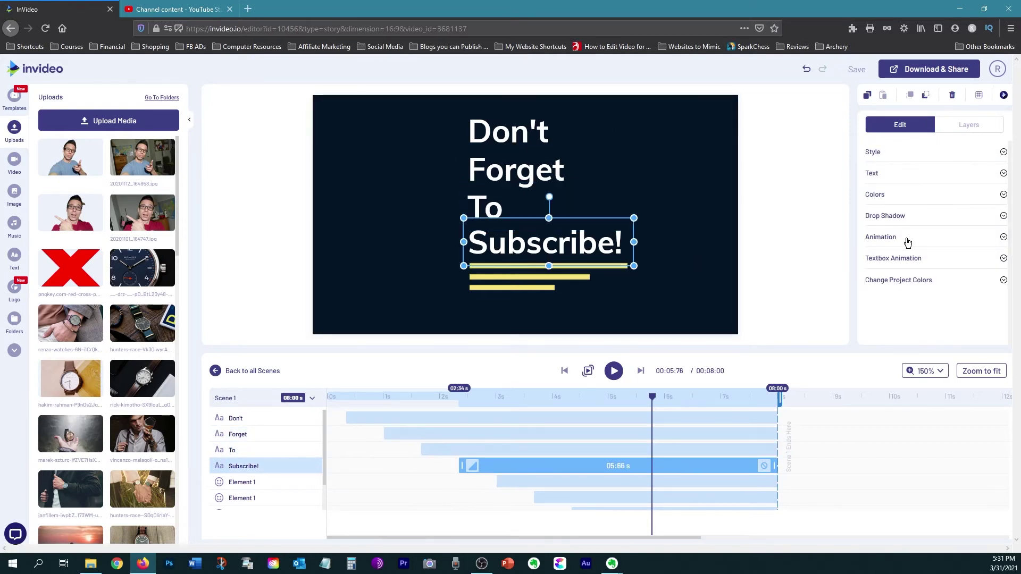
pyautogui.click(898, 240)
pyautogui.click(893, 208)
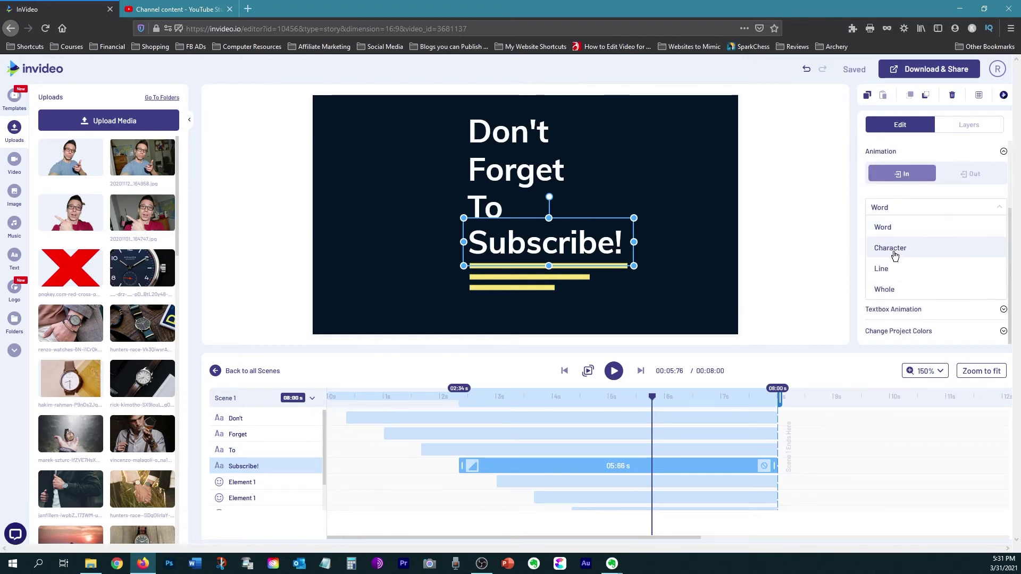
pyautogui.click(890, 248)
pyautogui.click(880, 234)
pyautogui.click(880, 287)
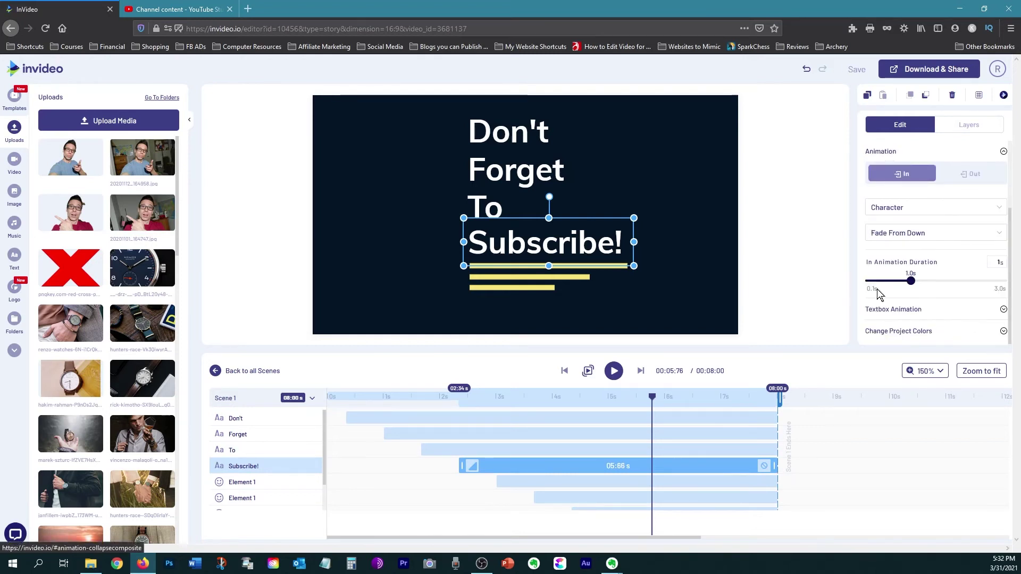
# Give the yellow lines fade entrances, using Fade From Right Big for the bottom line
pyautogui.click(586, 275)
pyautogui.click(896, 174)
pyautogui.click(894, 229)
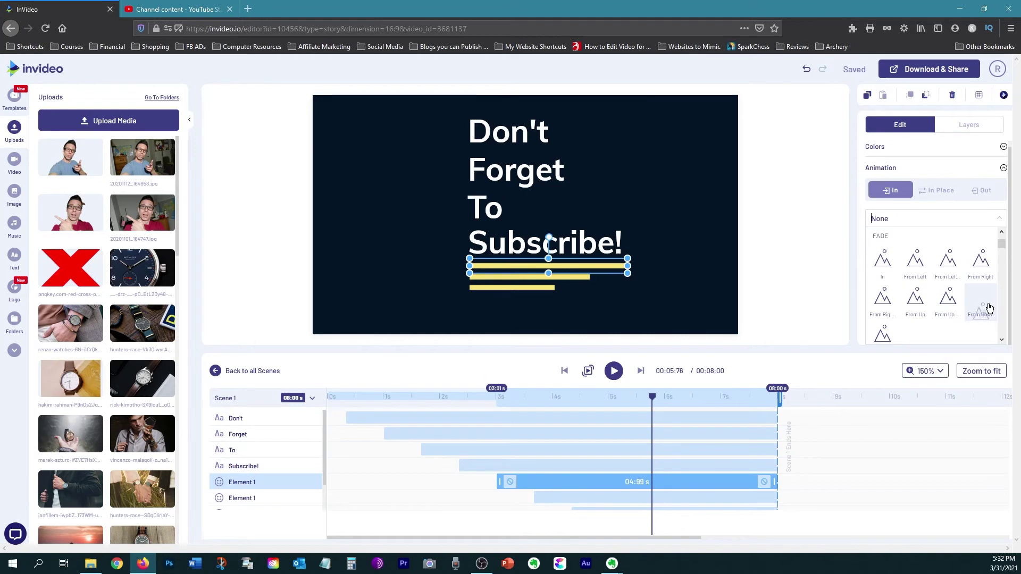
pyautogui.click(980, 308)
pyautogui.click(894, 175)
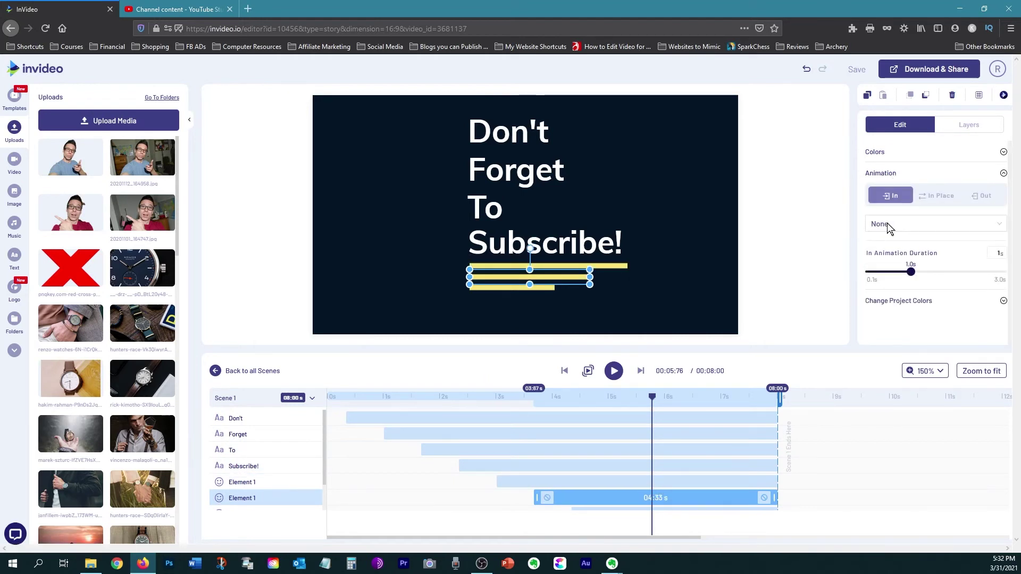
pyautogui.click(893, 228)
pyautogui.click(893, 266)
pyautogui.click(896, 179)
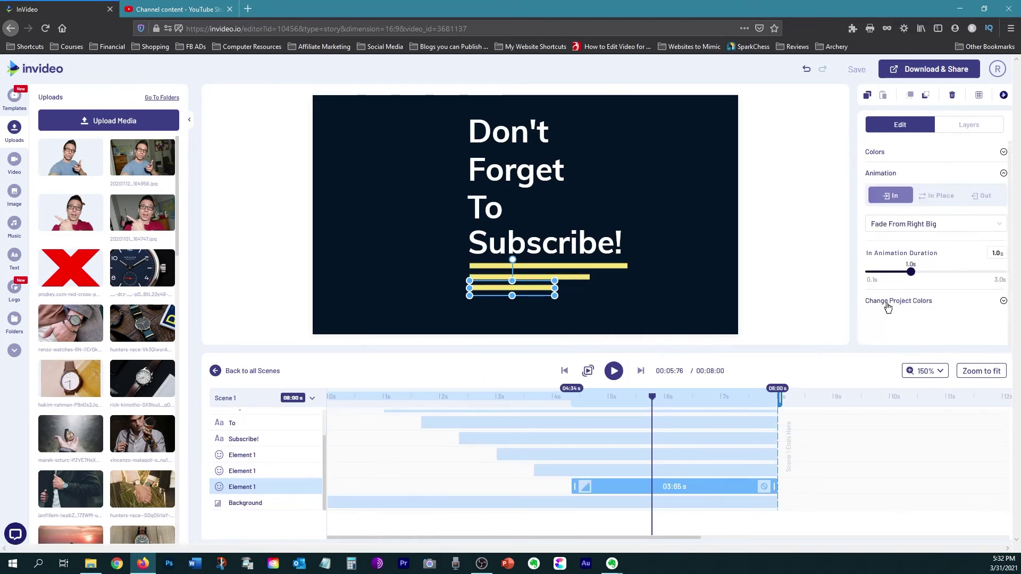
pyautogui.click(1016, 221)
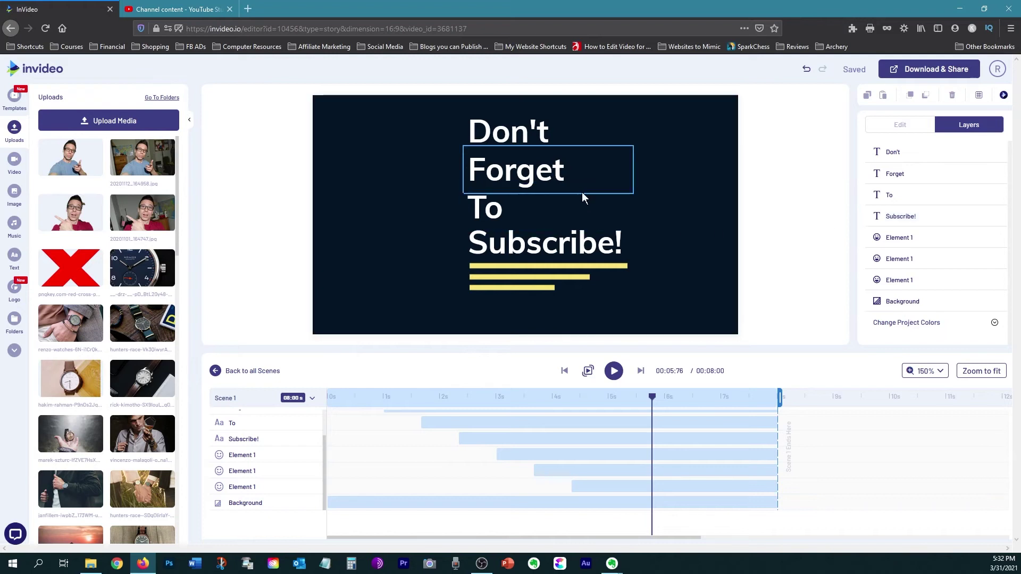
# Replay the scene and scrub back to preview the yellow lines' entrances
pyautogui.click(586, 376)
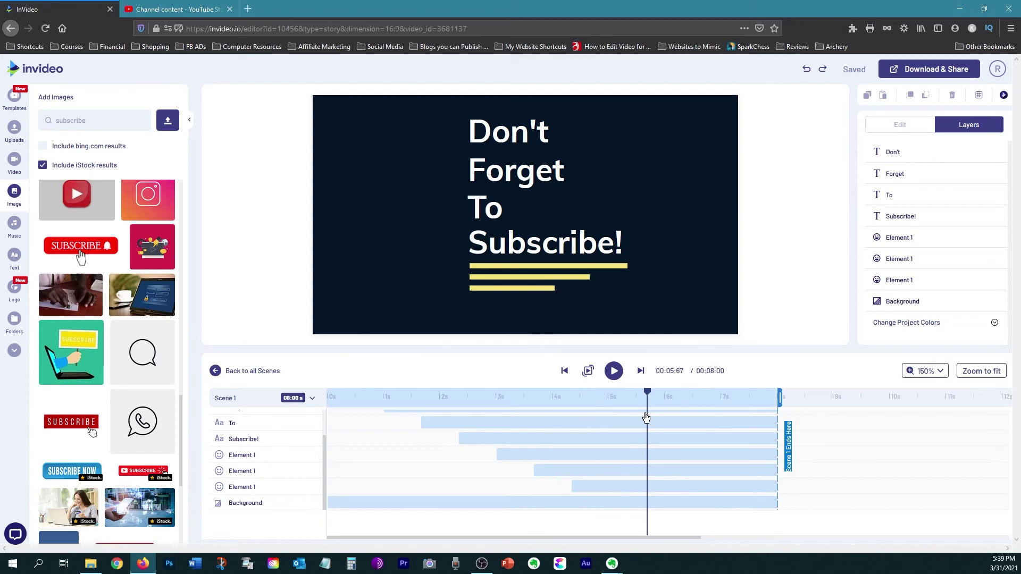
pyautogui.moveTo(646, 418); pyautogui.dragTo(601, 414)
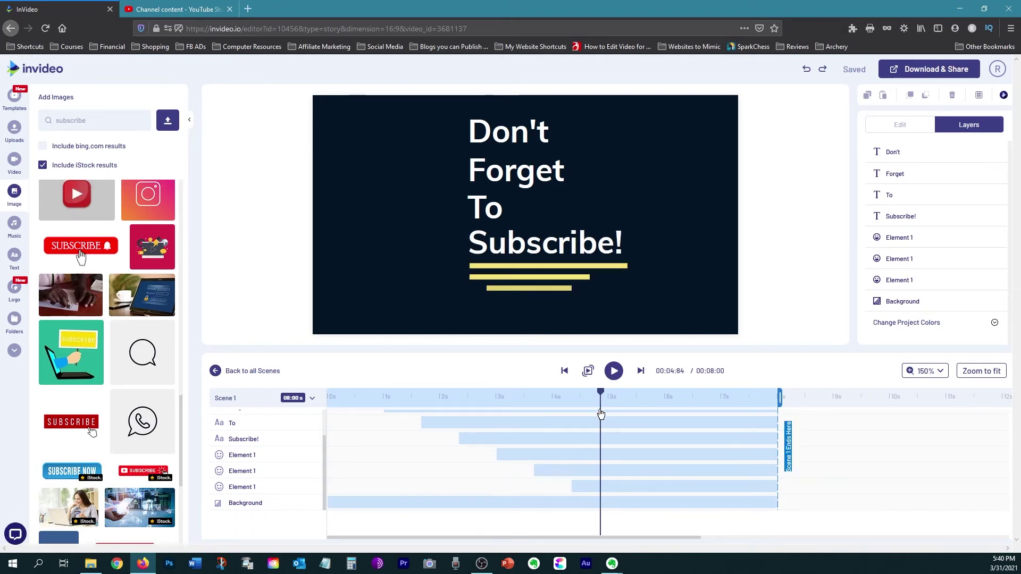
pyautogui.moveTo(600, 414); pyautogui.dragTo(574, 413)
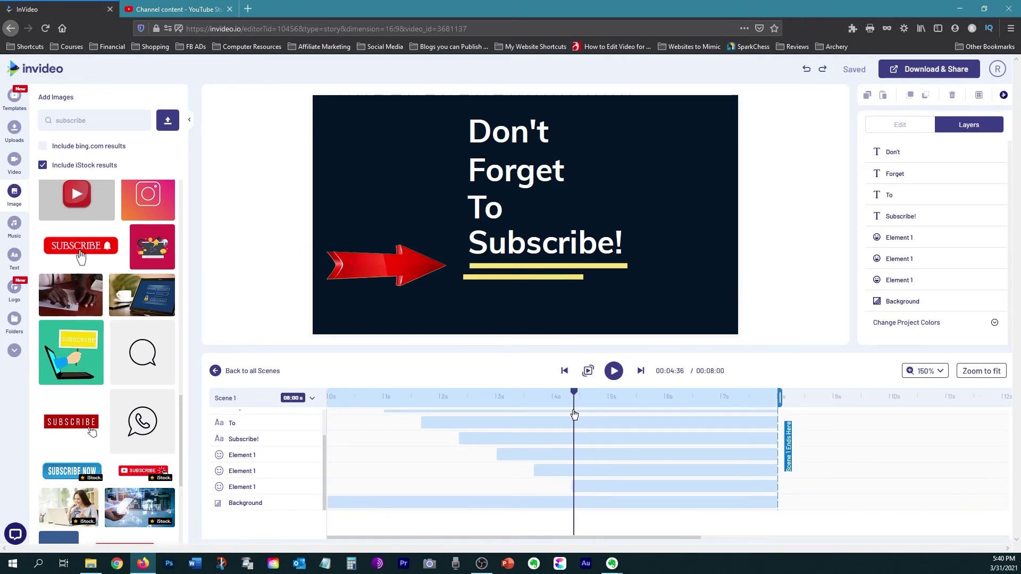
pyautogui.moveTo(574, 415); pyautogui.dragTo(523, 426)
# Show the top yellow line's Fade From Down in-animation starting at 03:01
pyautogui.click(242, 456)
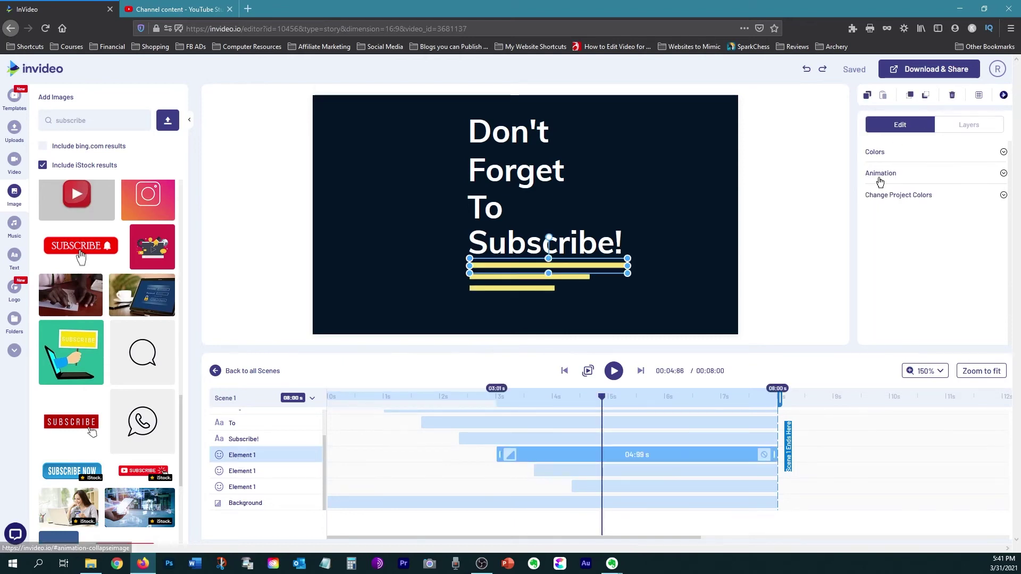
pyautogui.click(884, 173)
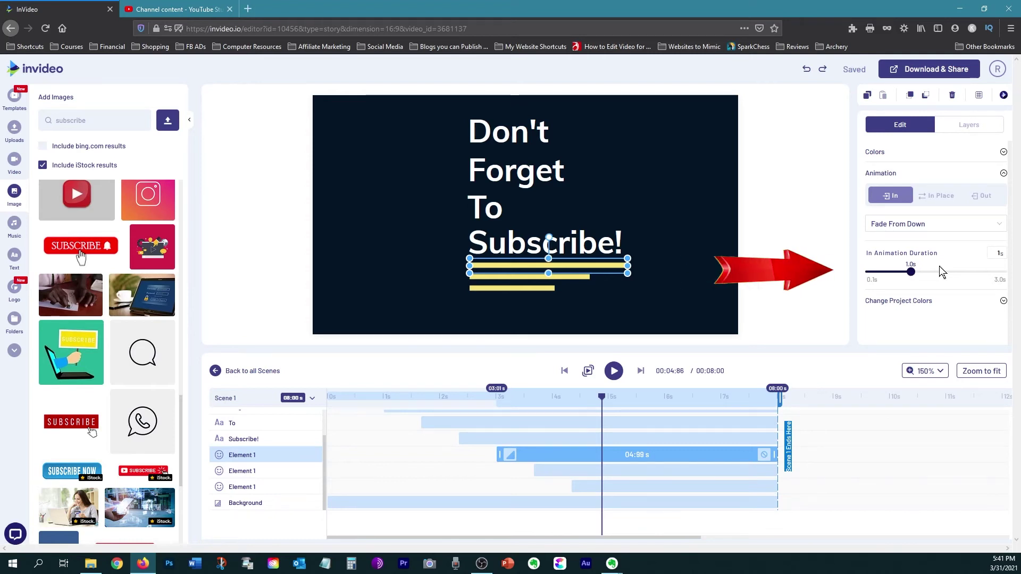
pyautogui.click(909, 272)
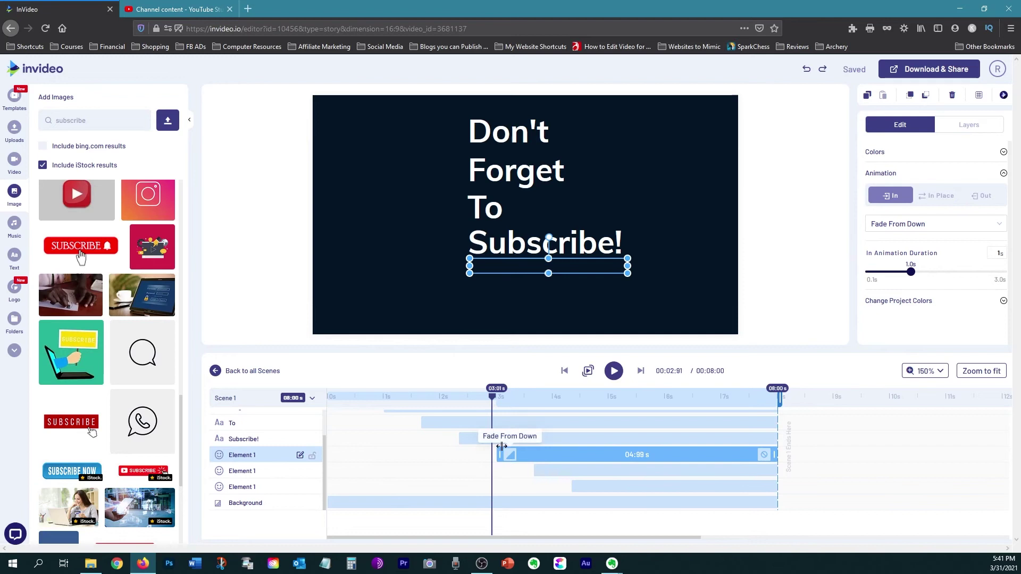
pyautogui.moveTo(493, 399); pyautogui.dragTo(498, 399)
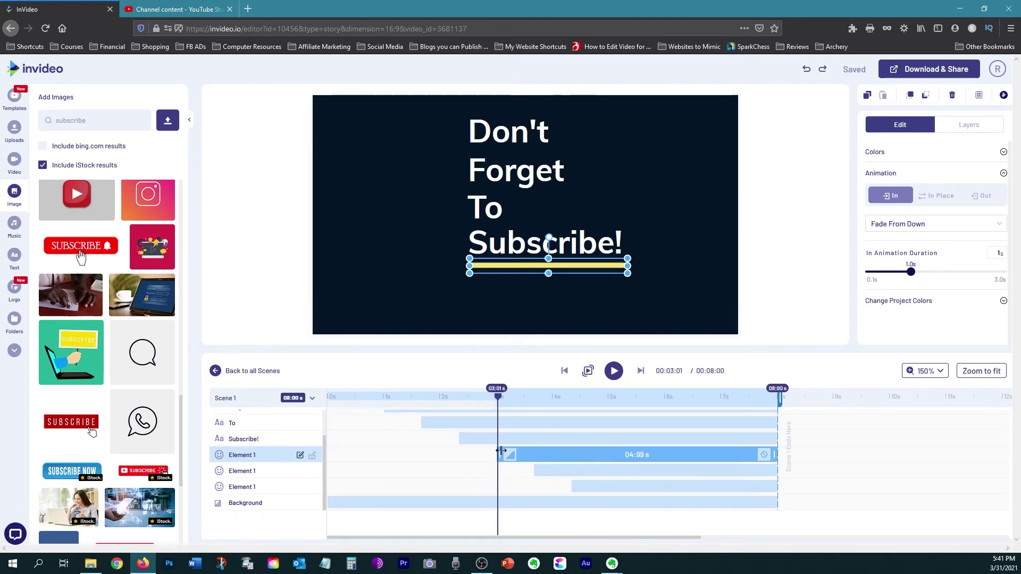
pyautogui.moveTo(497, 398); pyautogui.dragTo(526, 402)
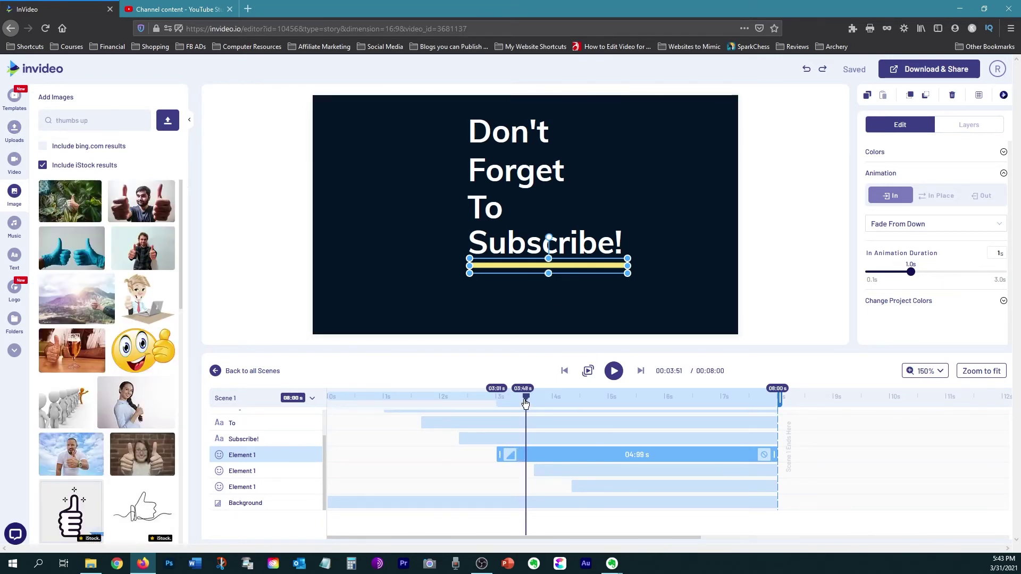
# Scrub to around the five-second mark to review the lines appearing
pyautogui.moveTo(526, 403); pyautogui.dragTo(595, 410)
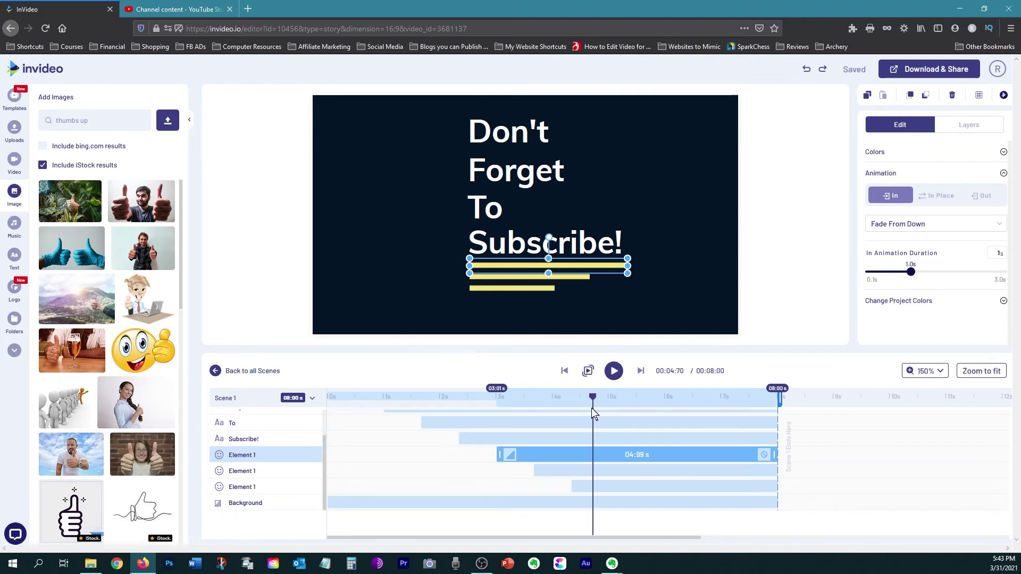
pyautogui.moveTo(592, 407)
pyautogui.mouseDown()
pyautogui.moveTo(547, 407)
pyautogui.moveTo(581, 410)
pyautogui.mouseUp()
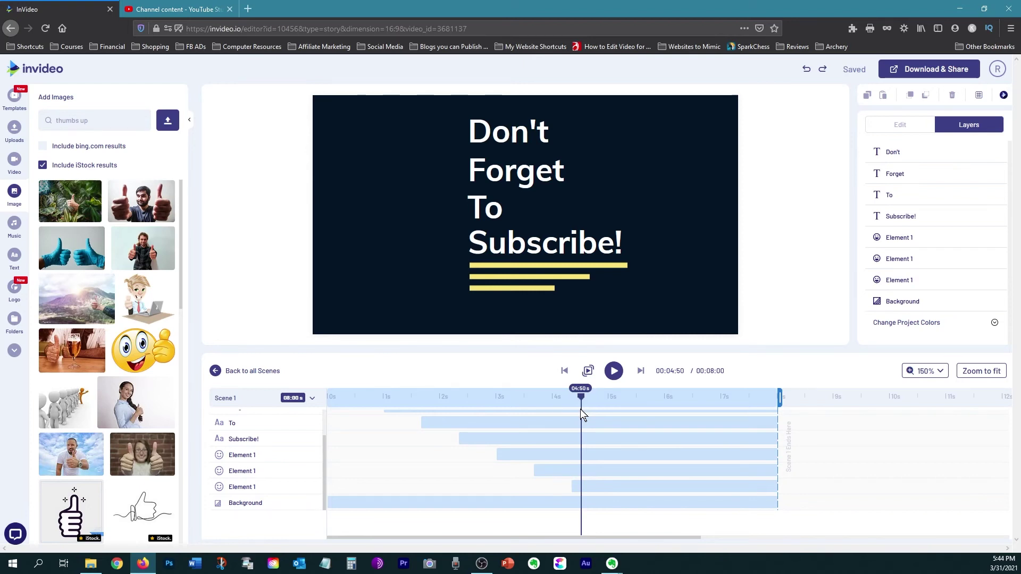
pyautogui.moveTo(580, 410); pyautogui.dragTo(609, 416)
pyautogui.click(610, 423)
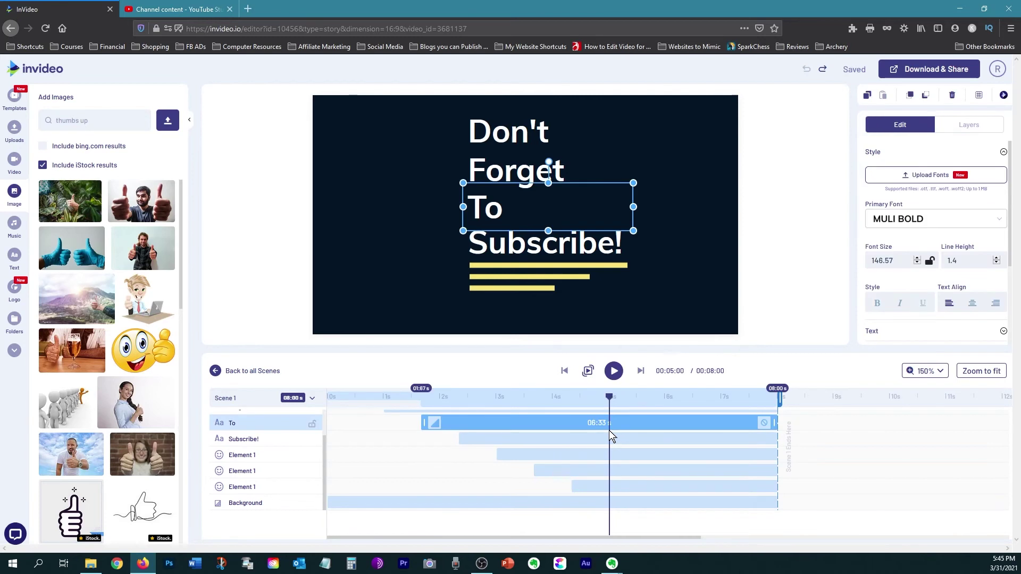
pyautogui.click(778, 289)
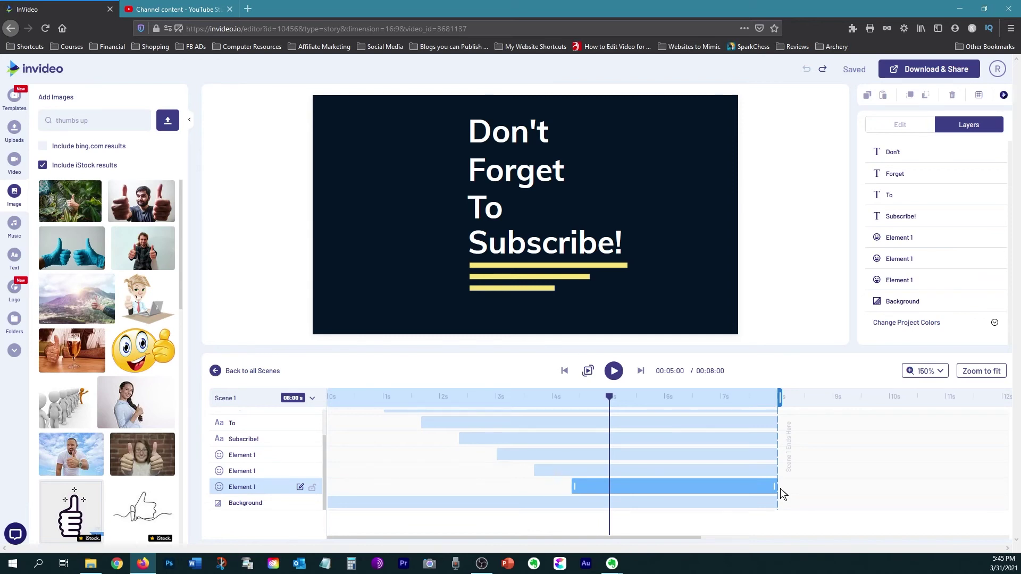
# Trim the bottom yellow line's clip to end at 6.50 s
pyautogui.moveTo(781, 488); pyautogui.dragTo(692, 487)
pyautogui.click(668, 457)
pyautogui.click(521, 426)
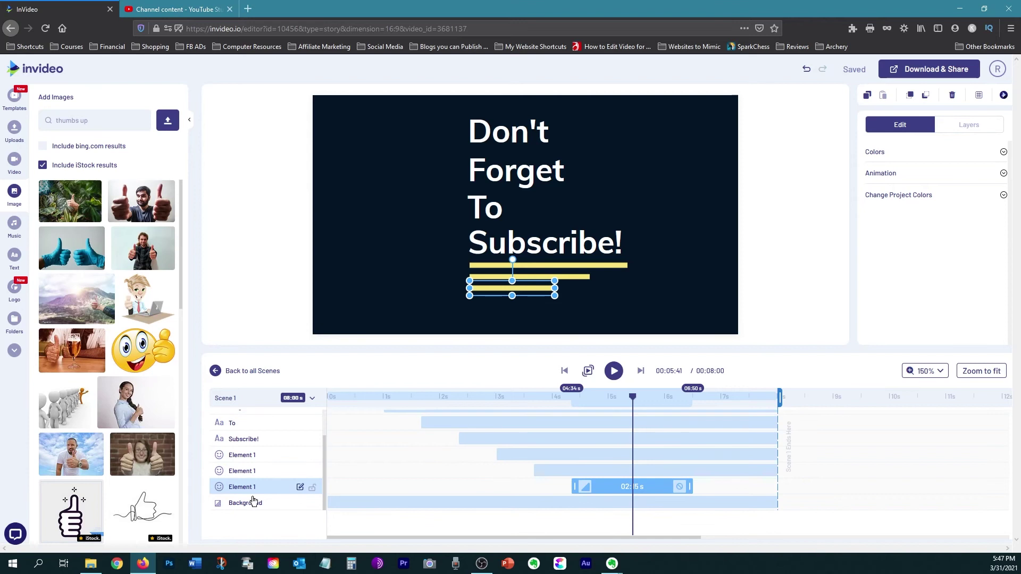
pyautogui.click(754, 453)
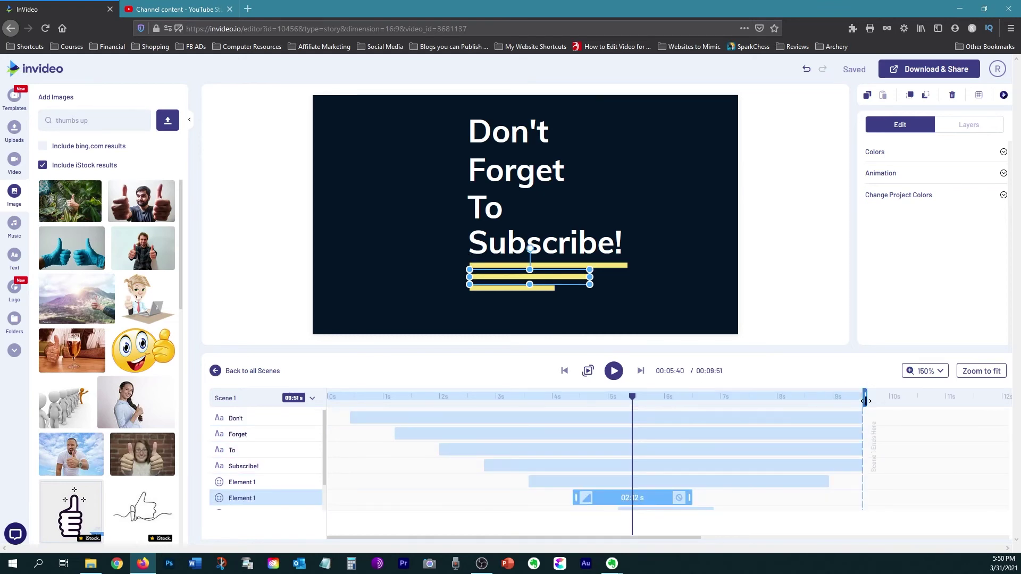
# Lengthen the scene to 9.51 s, undoing an accidental shortening
pyautogui.moveTo(865, 402); pyautogui.dragTo(892, 399)
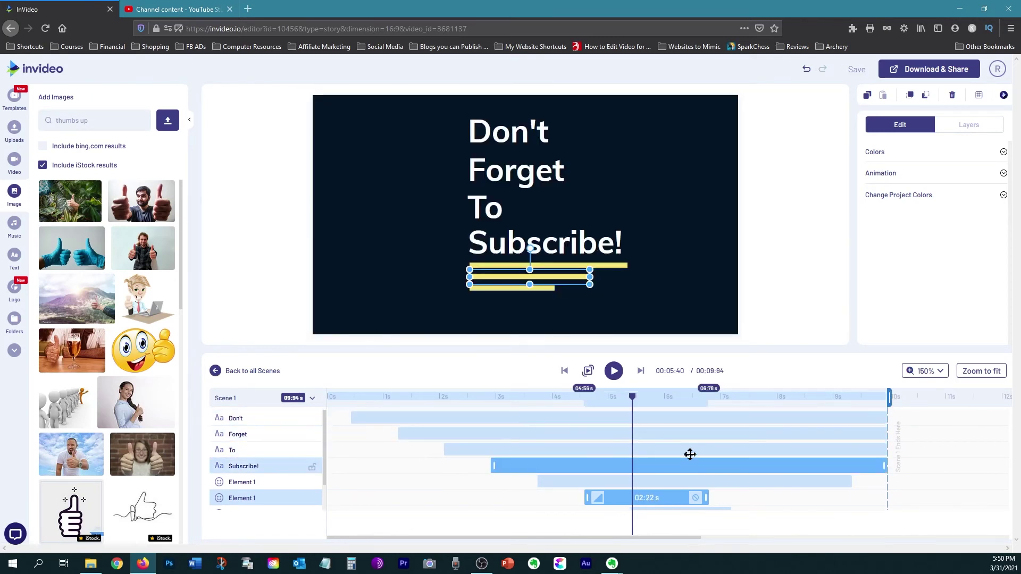
pyautogui.moveTo(890, 396); pyautogui.dragTo(565, 418)
pyautogui.click(807, 69)
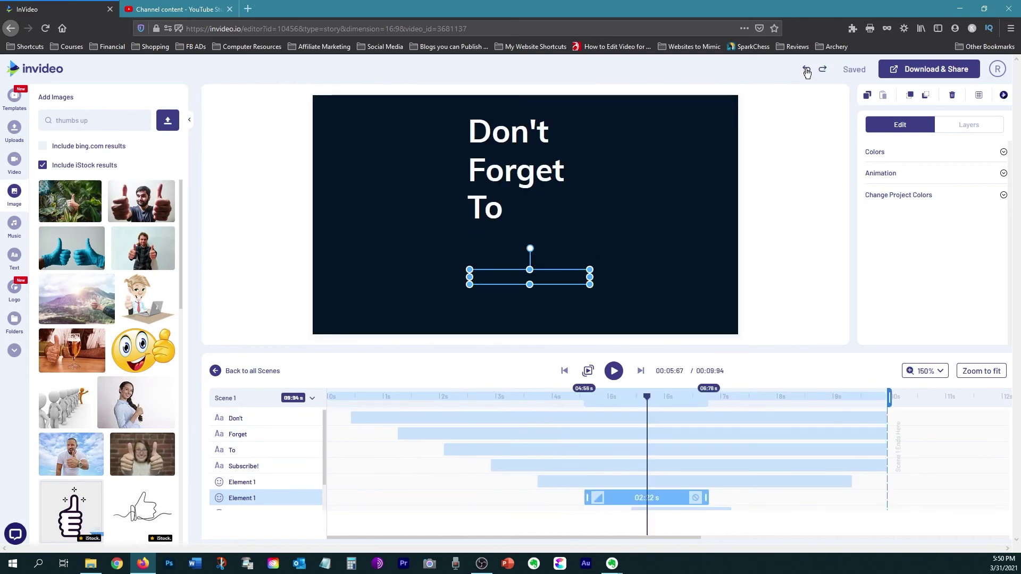
pyautogui.click(806, 69)
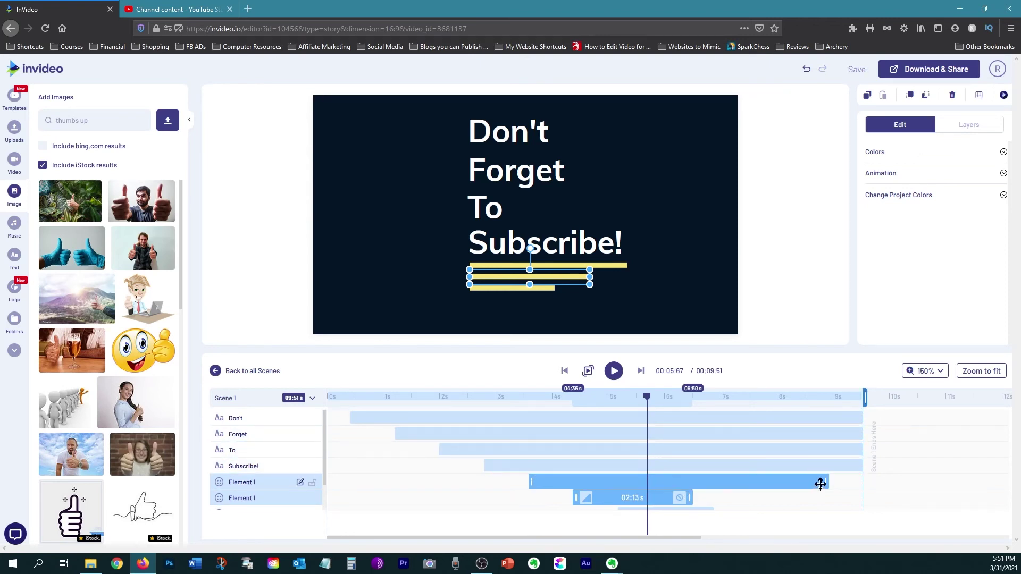
# Trim the upper line, Subscribe!, To and Forget clips so their endings stagger before Don't
pyautogui.moveTo(825, 482); pyautogui.dragTo(723, 487)
pyautogui.moveTo(861, 466); pyautogui.dragTo(793, 466)
pyautogui.moveTo(862, 434)
pyautogui.mouseDown()
pyautogui.moveTo(806, 435)
pyautogui.moveTo(861, 423)
pyautogui.mouseUp()
pyautogui.click(860, 417)
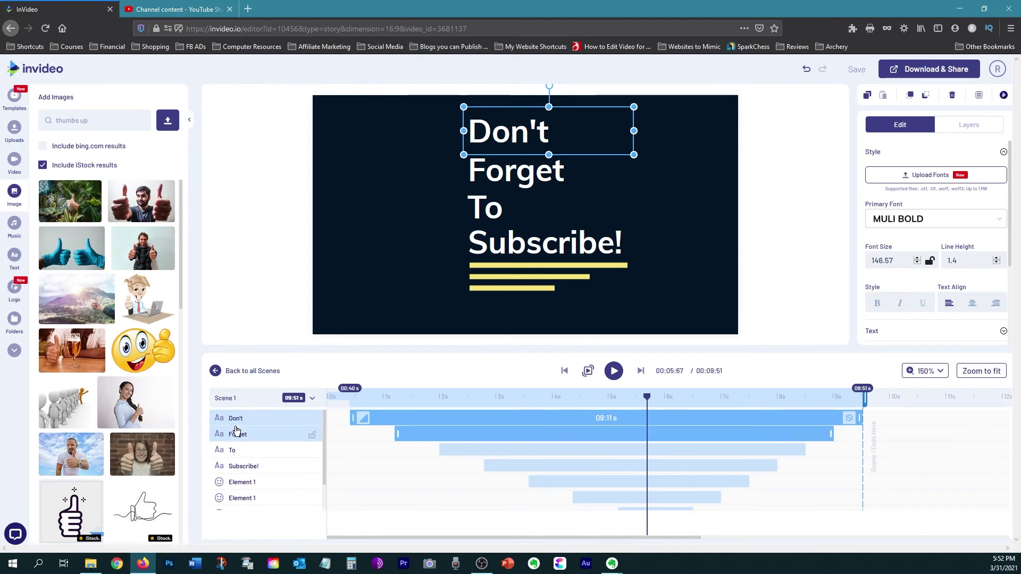
# Look through the exit animation options for the middle yellow line
pyautogui.scroll(-1, 237, 436)
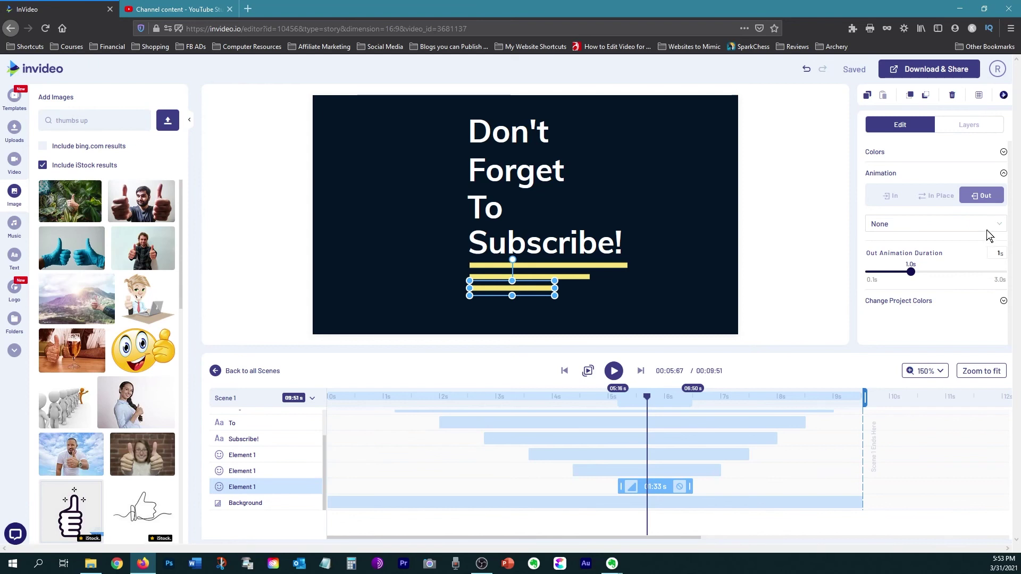
pyautogui.click(988, 228)
pyautogui.click(532, 277)
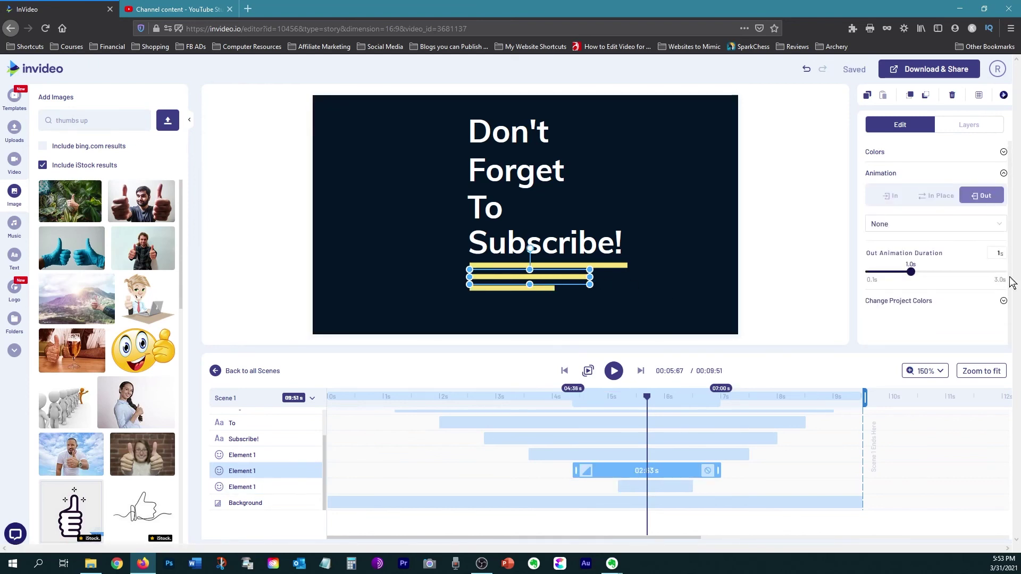
pyautogui.click(964, 228)
pyautogui.scroll(-3, 1007, 276)
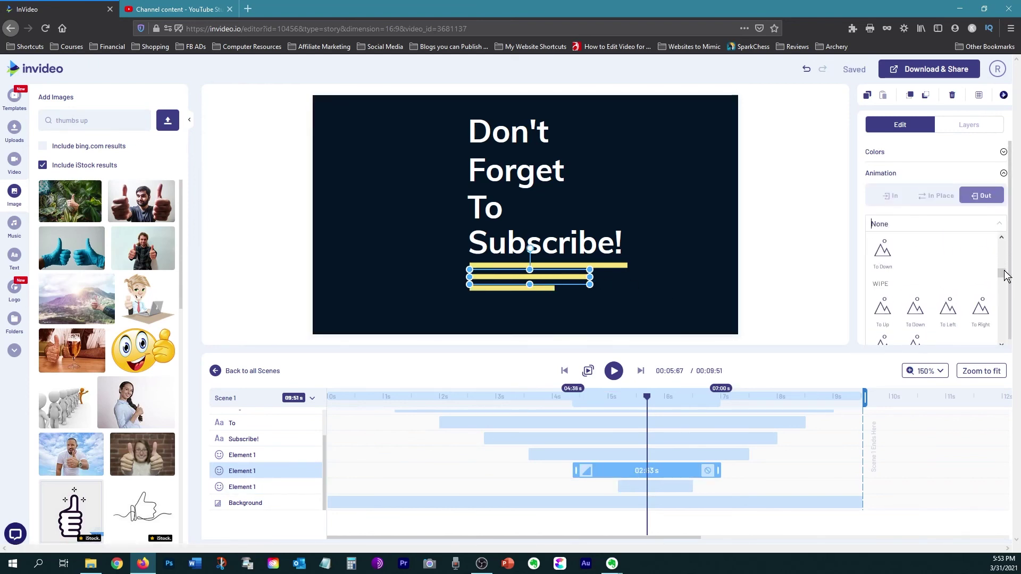
# Give Subscribe! the Bold And Powerful To Left exit animation
pyautogui.click(548, 242)
pyautogui.click(548, 265)
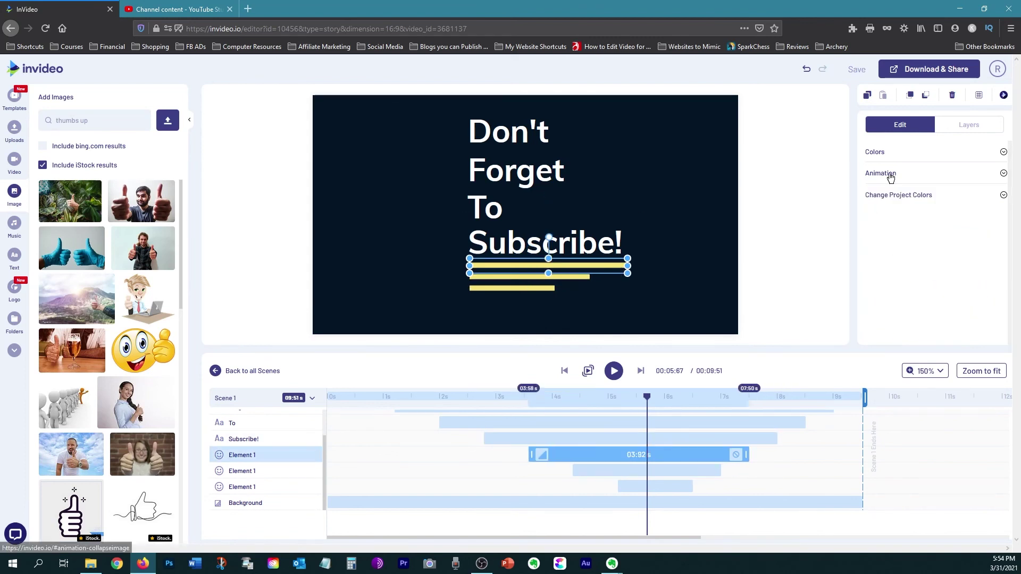
pyautogui.click(881, 173)
pyautogui.click(991, 197)
pyautogui.moveTo(999, 237); pyautogui.dragTo(1005, 259)
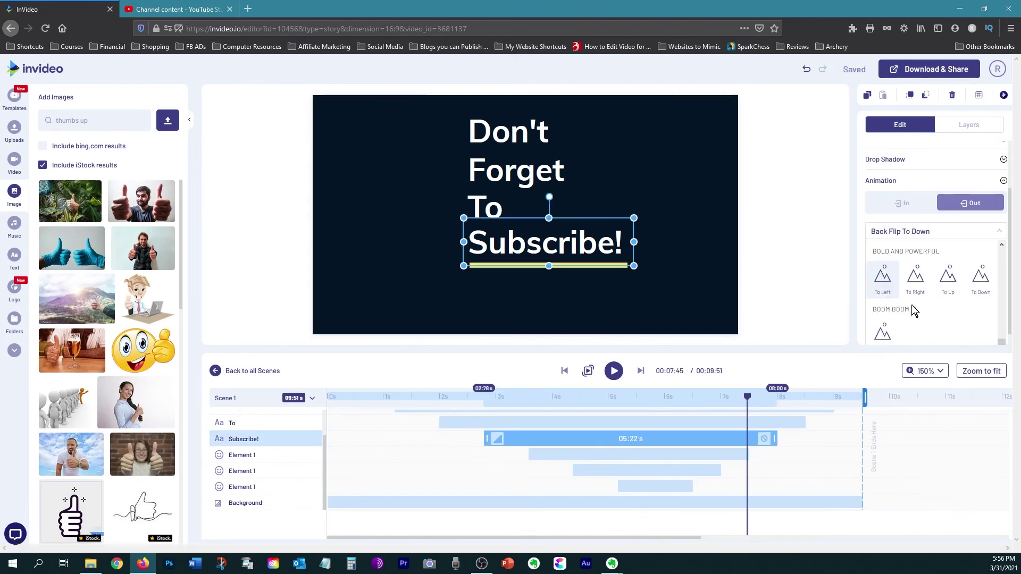
pyautogui.click(885, 279)
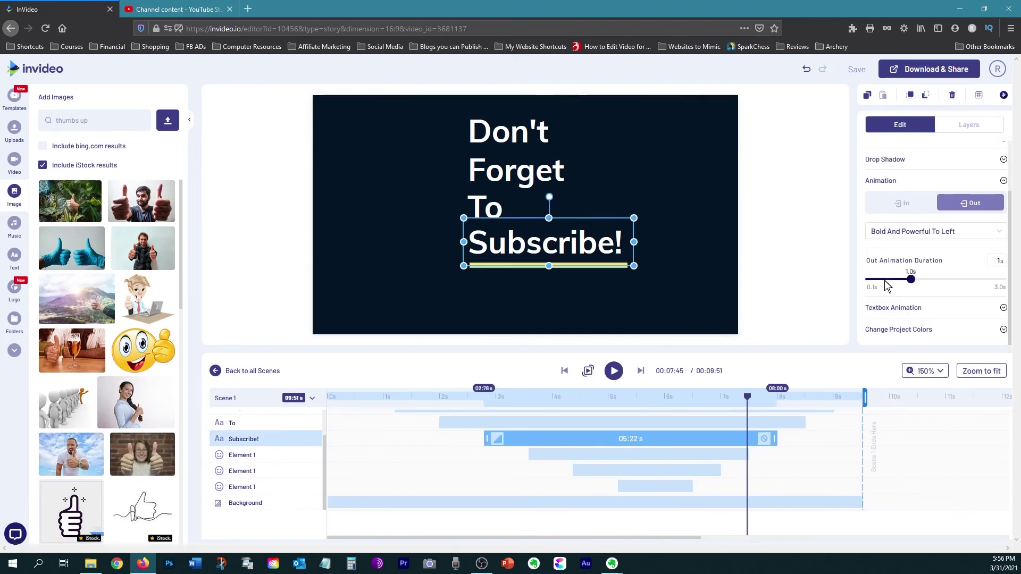
# Check To's exit, then give Forget the Bold And Powerful To Down exit
pyautogui.click(518, 205)
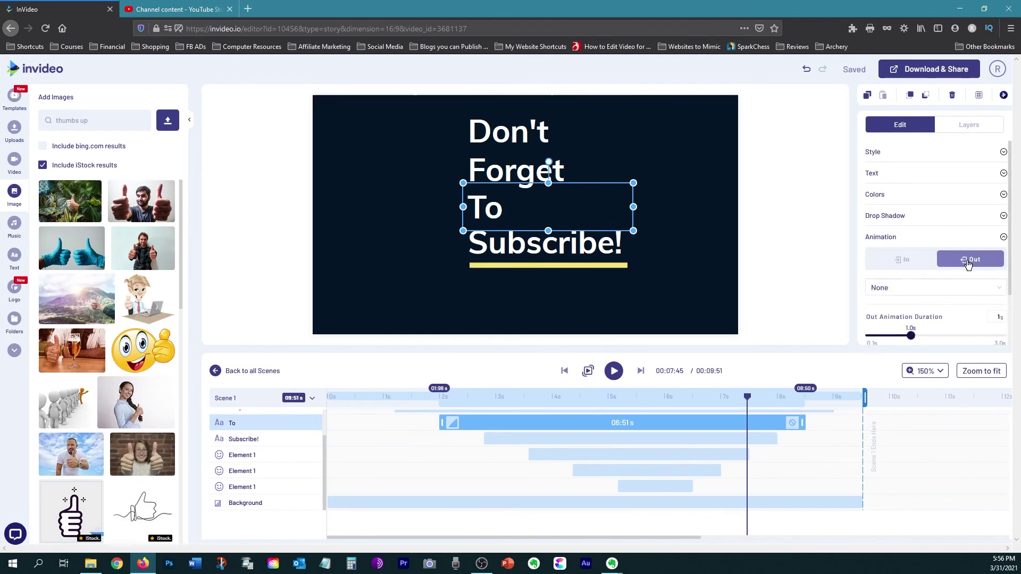
pyautogui.click(555, 186)
pyautogui.click(877, 234)
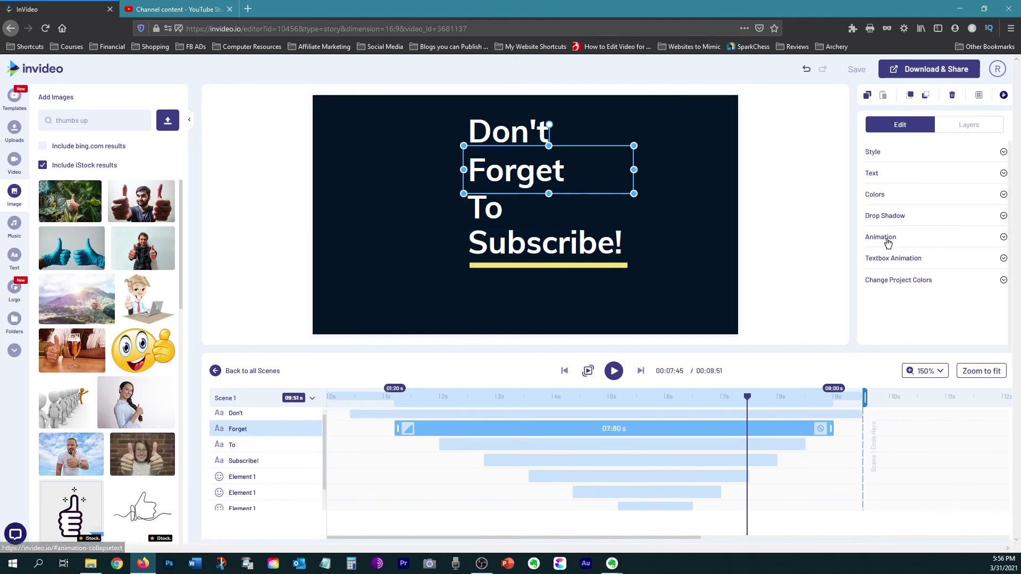
pyautogui.click(878, 234)
pyautogui.click(936, 285)
# Select Don't and expand its animation settings
pyautogui.click(965, 319)
pyautogui.click(508, 130)
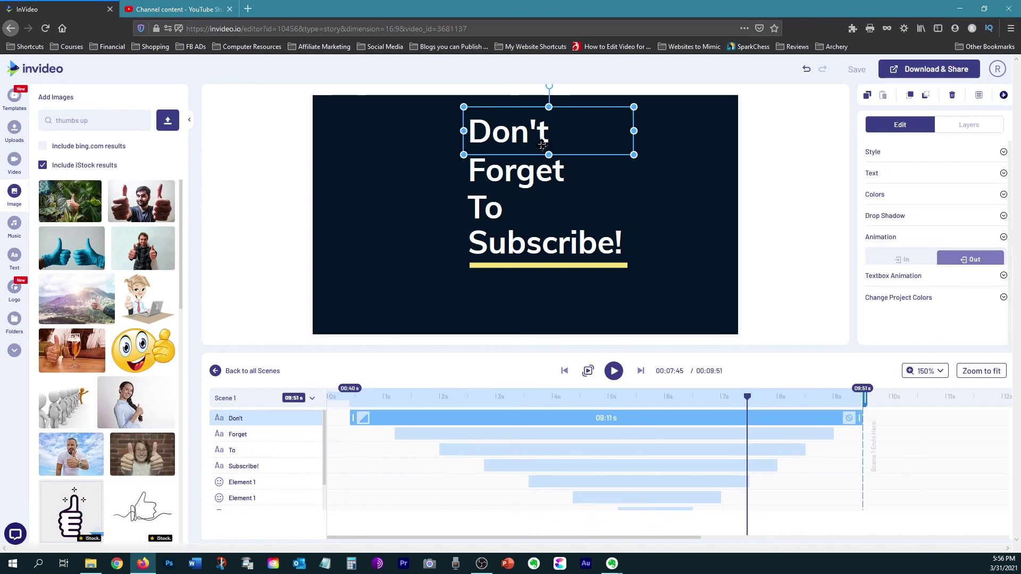
pyautogui.click(883, 237)
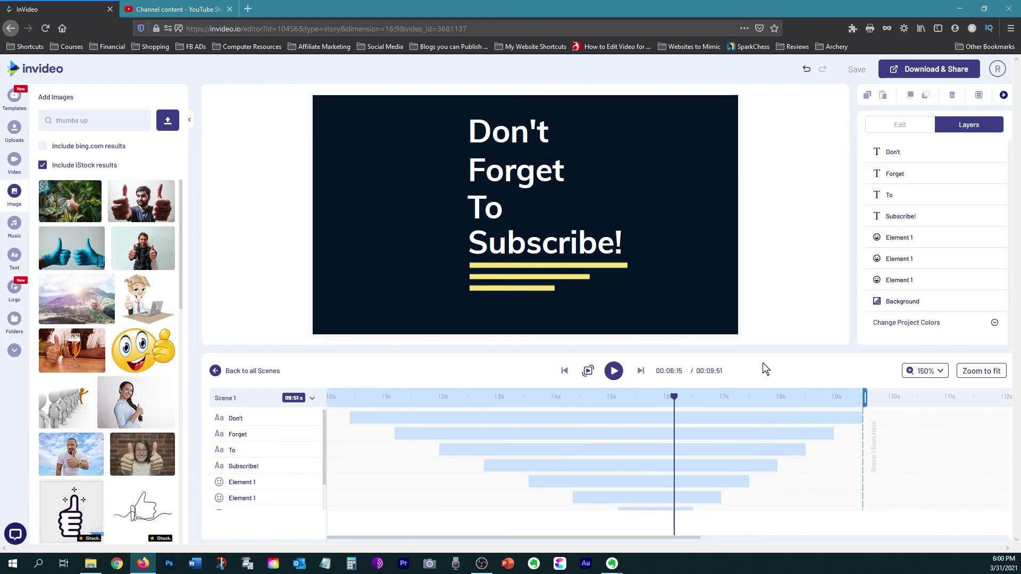
# Replay the 9.51-second Scene 1 from the start to watch the staggered animations
pyautogui.click(589, 372)
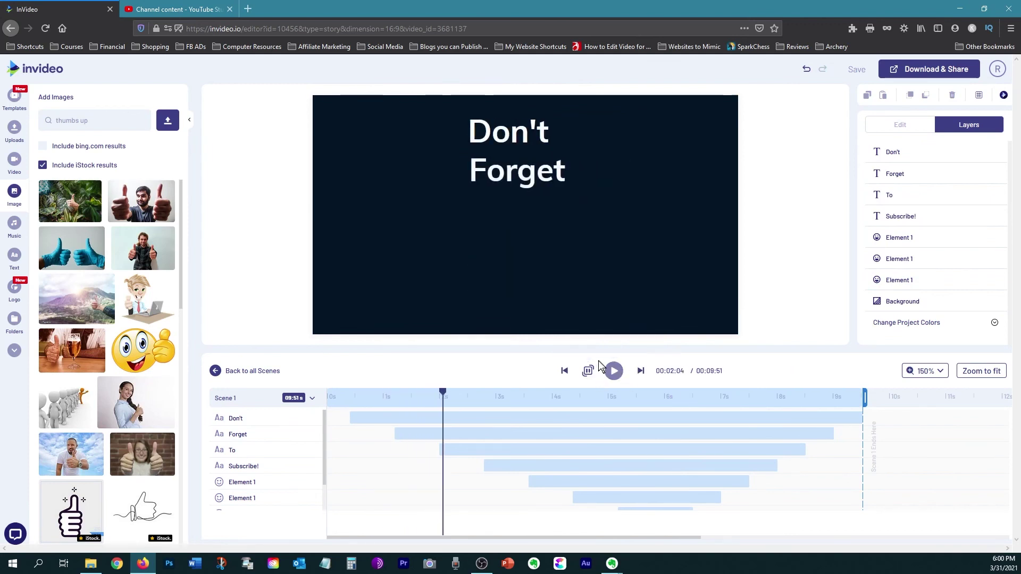